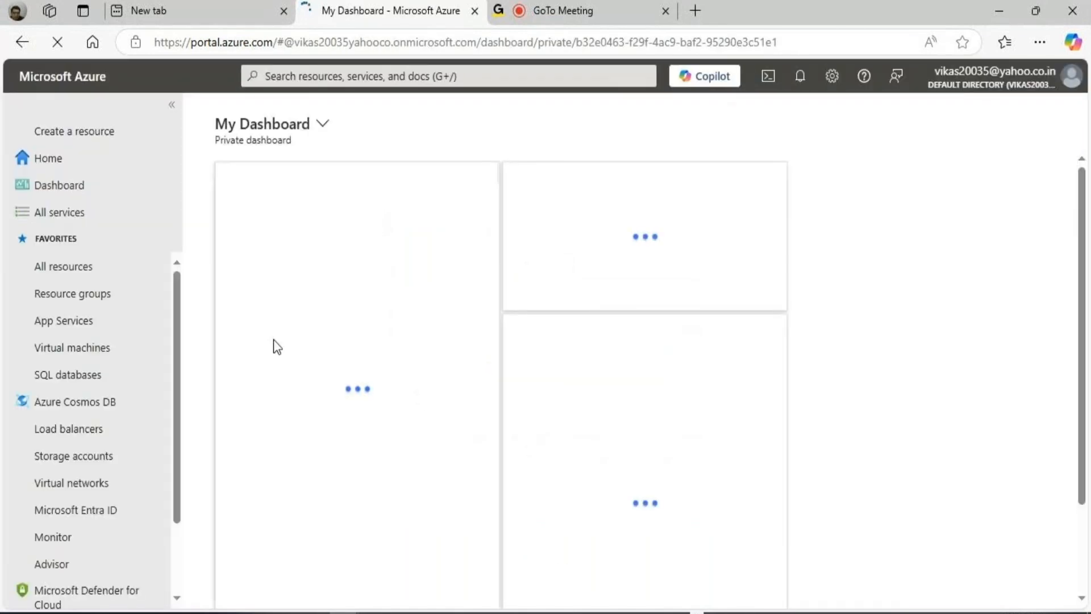
Step: Start creating a new resource group and set its region to (US) West US
left_click(101, 300)
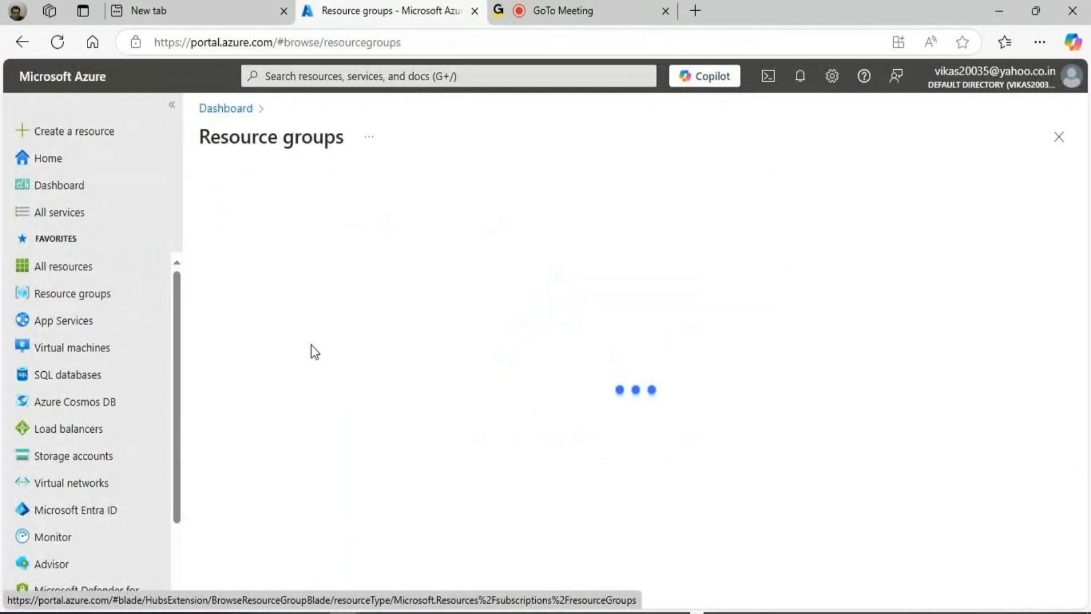
left_click(239, 192)
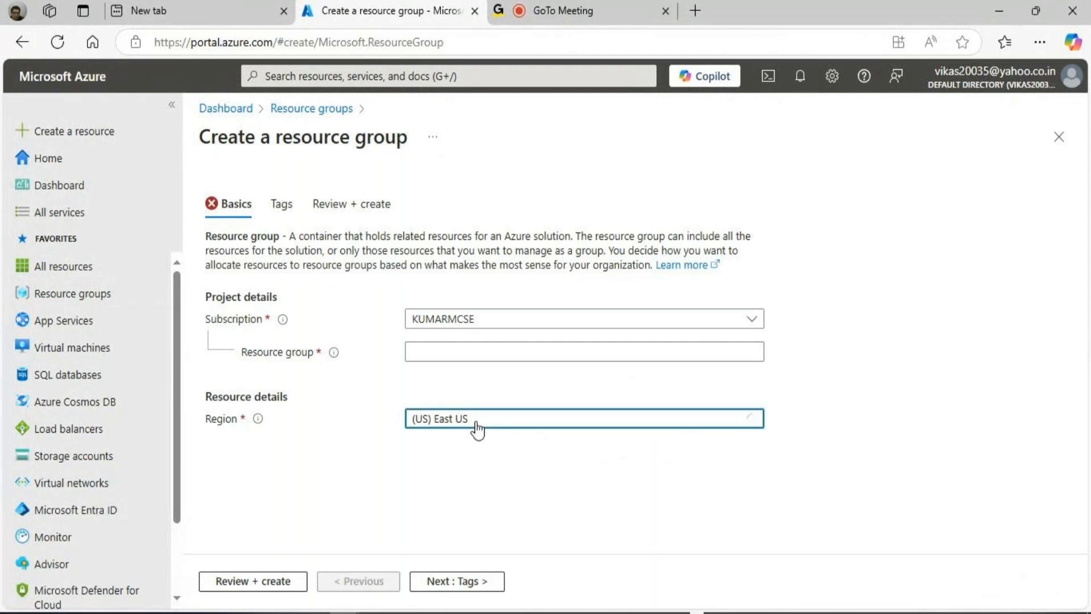
left_click(475, 423)
type("WES")
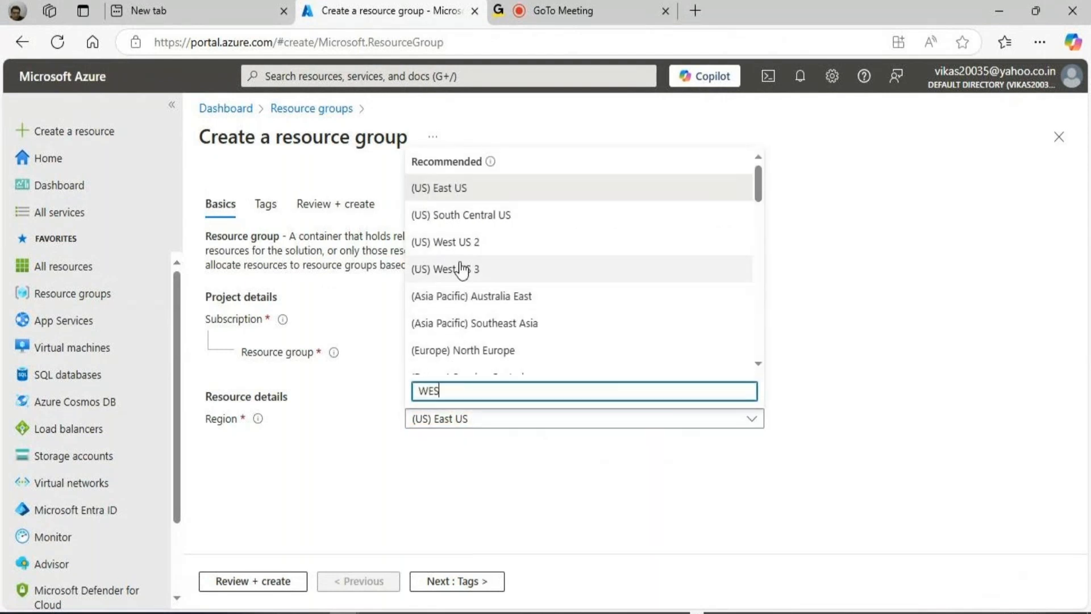
scroll(460, 282, "down", 2)
scroll(457, 306, "down", 4)
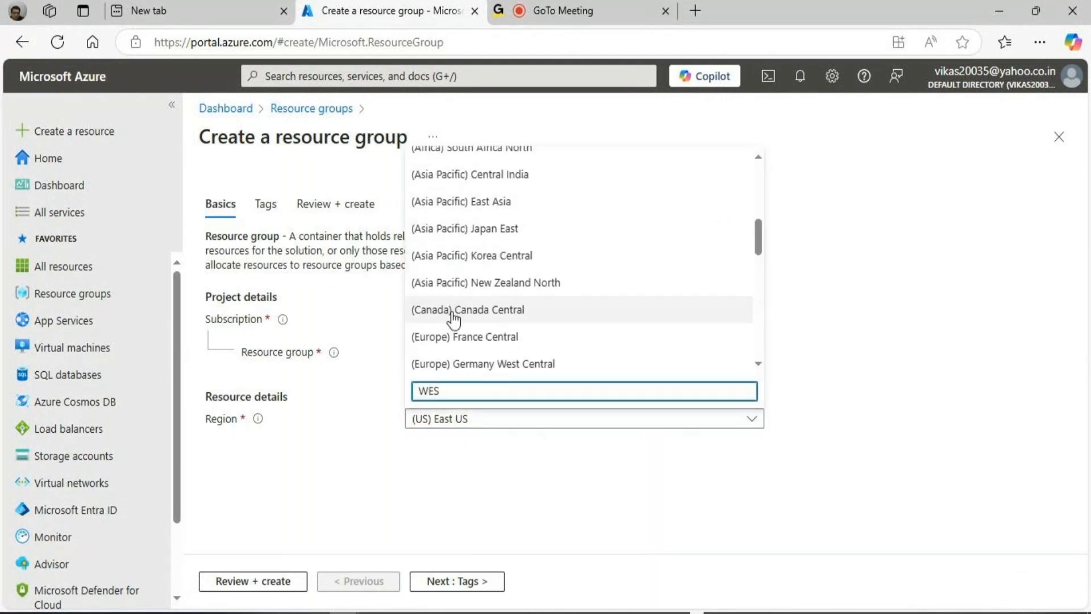
type("T")
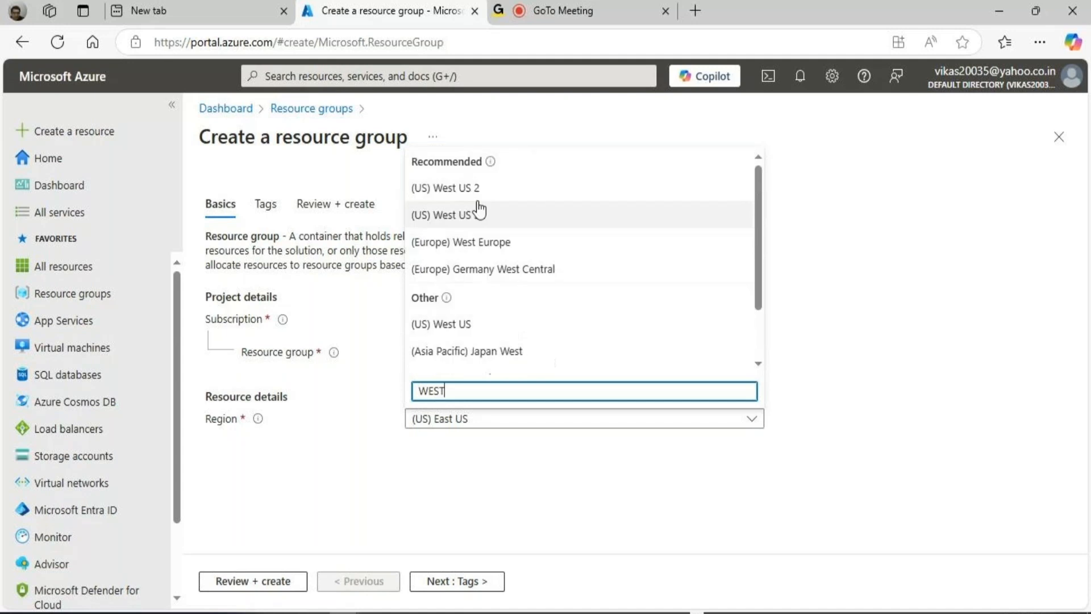
left_click(451, 319)
Step: Name the resource group WEBINAR, validate its settings and create it
left_click(450, 353)
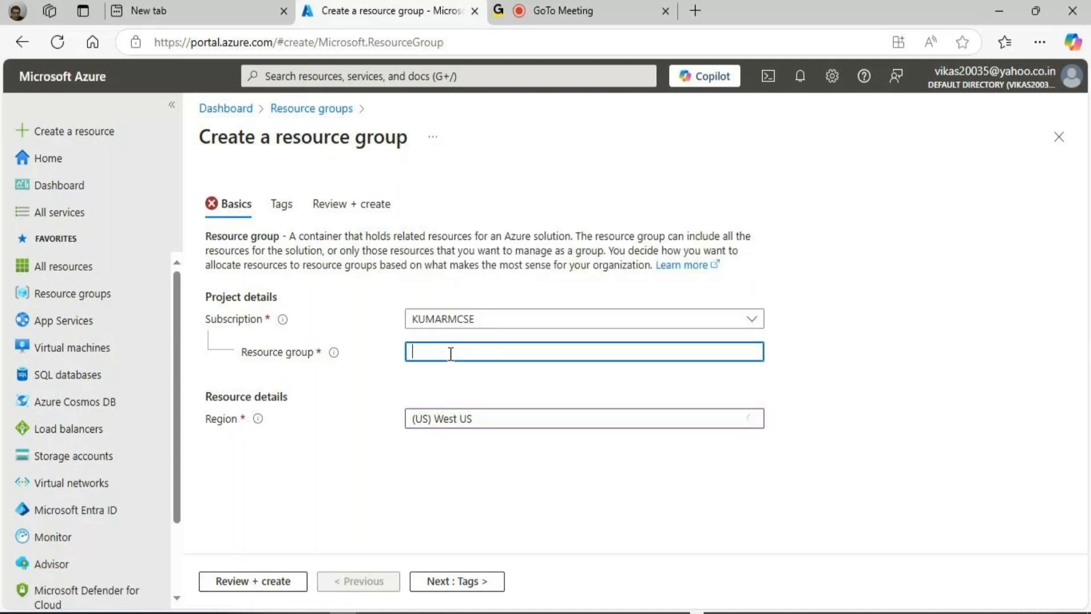
type("WEBINAR")
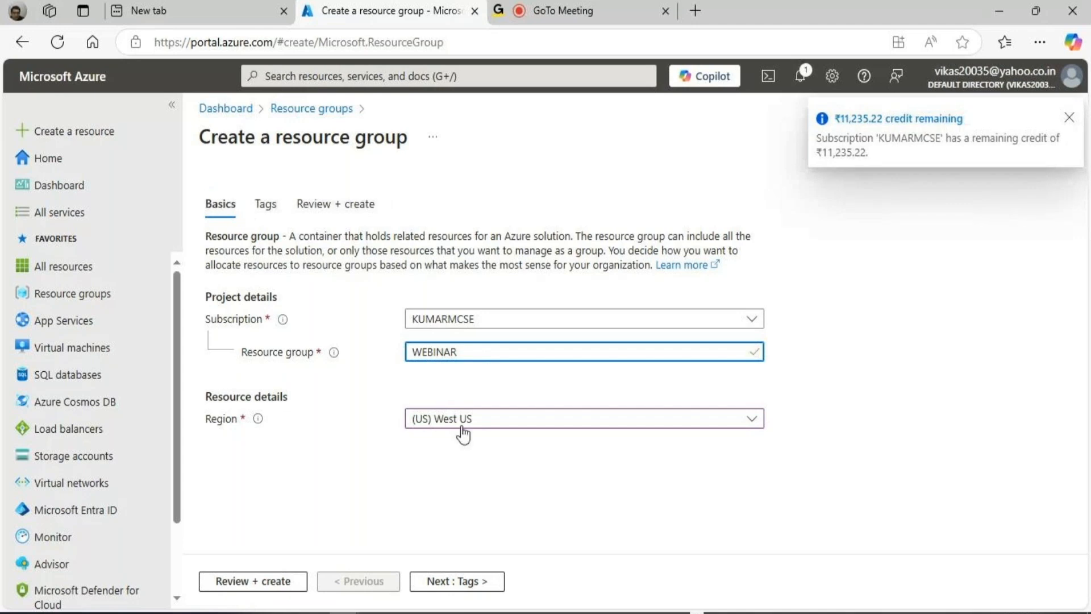
left_click(278, 574)
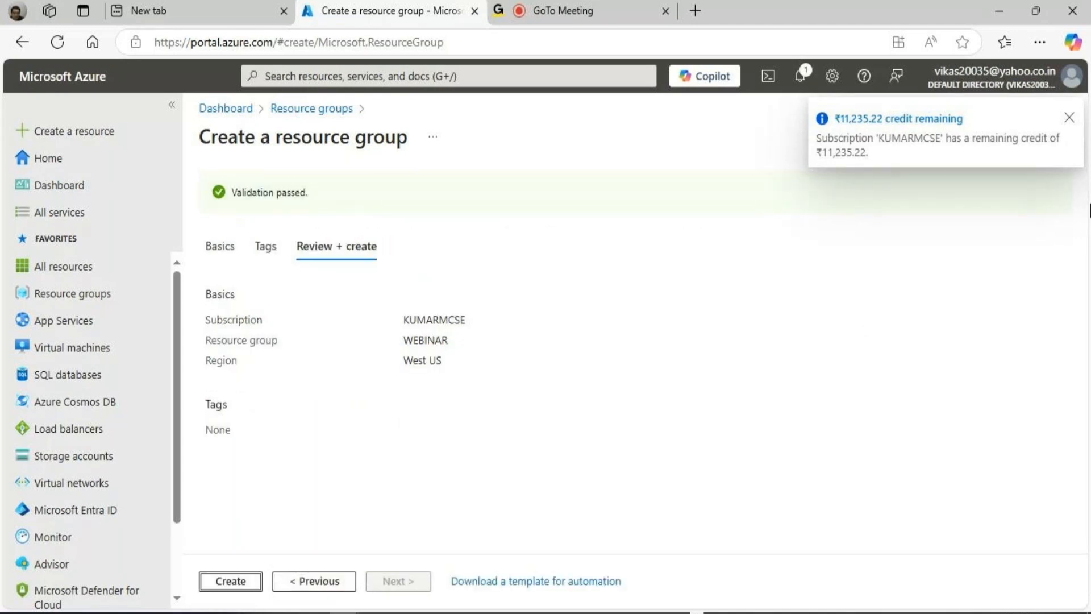
left_click(244, 583)
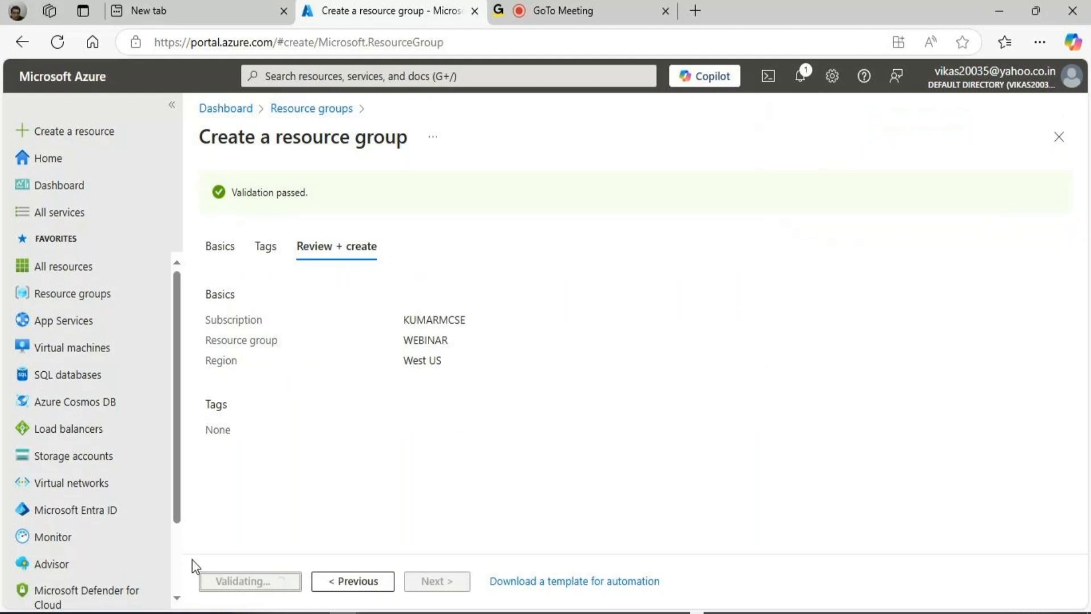
Step: Start creating a new virtual network and assign it to the WEBINAR resource group
mouse_move(164, 520)
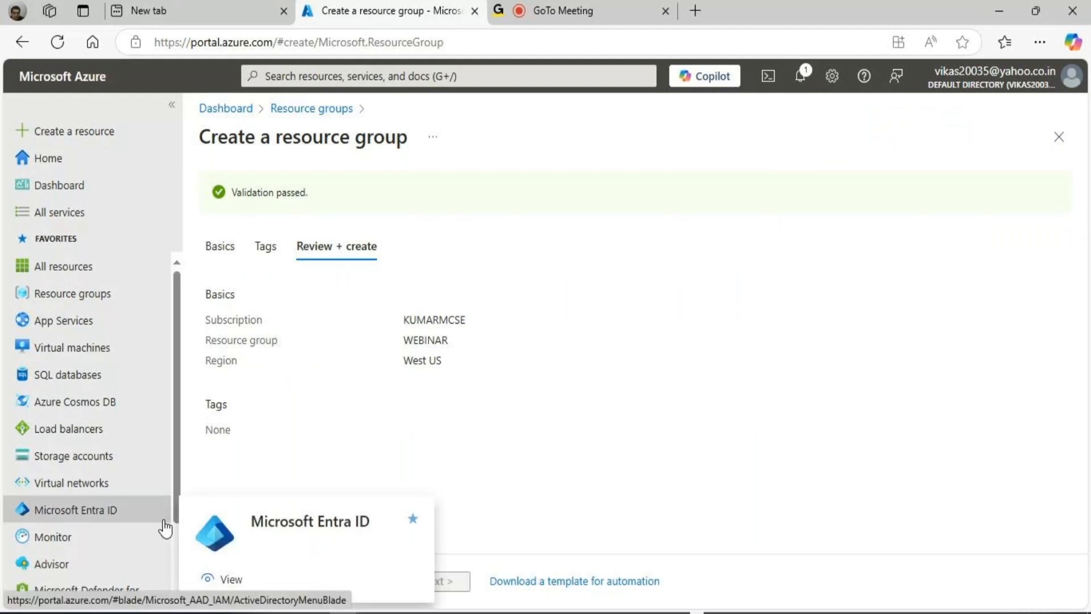
left_click(85, 489)
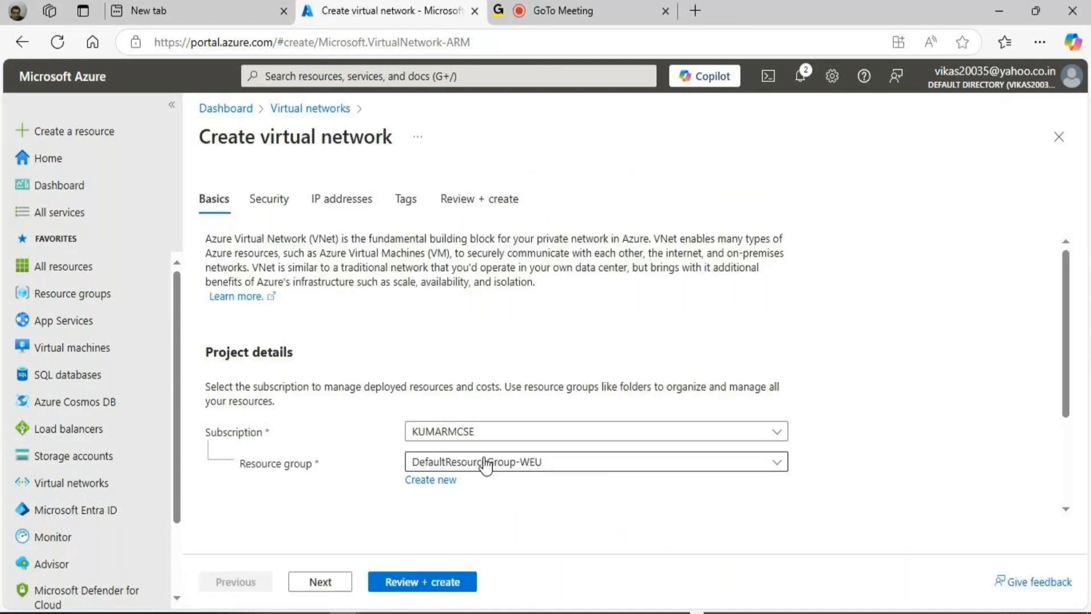
left_click(483, 461)
left_click(449, 582)
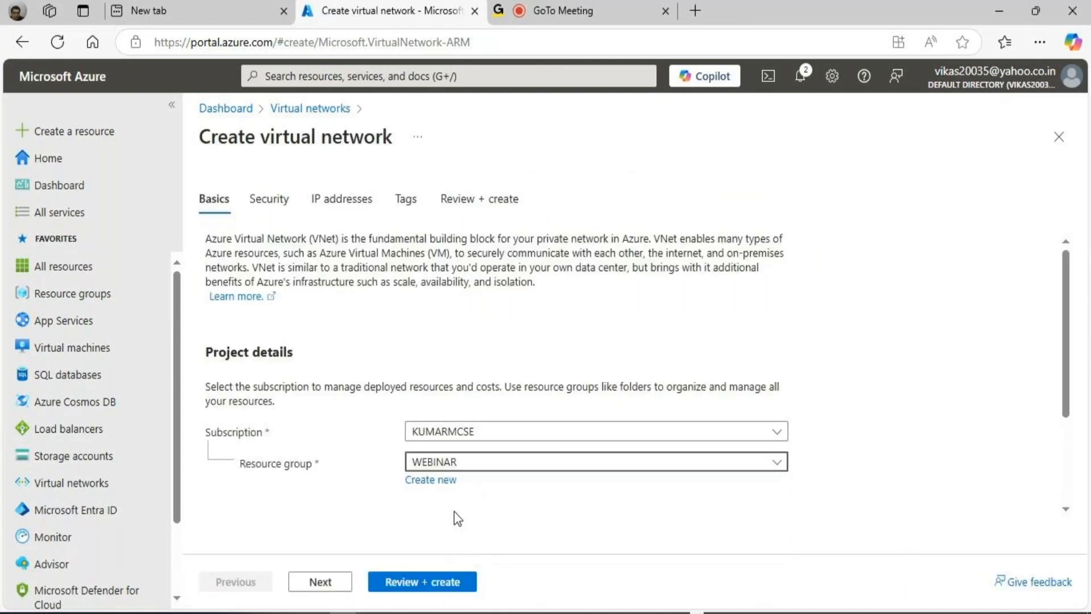
Step: Name the virtual network VNET and proceed past the security settings to the IP address configuration
scroll(453, 500, "down", 2)
left_click(455, 490)
type("VNET")
scroll(396, 448, "down", 1)
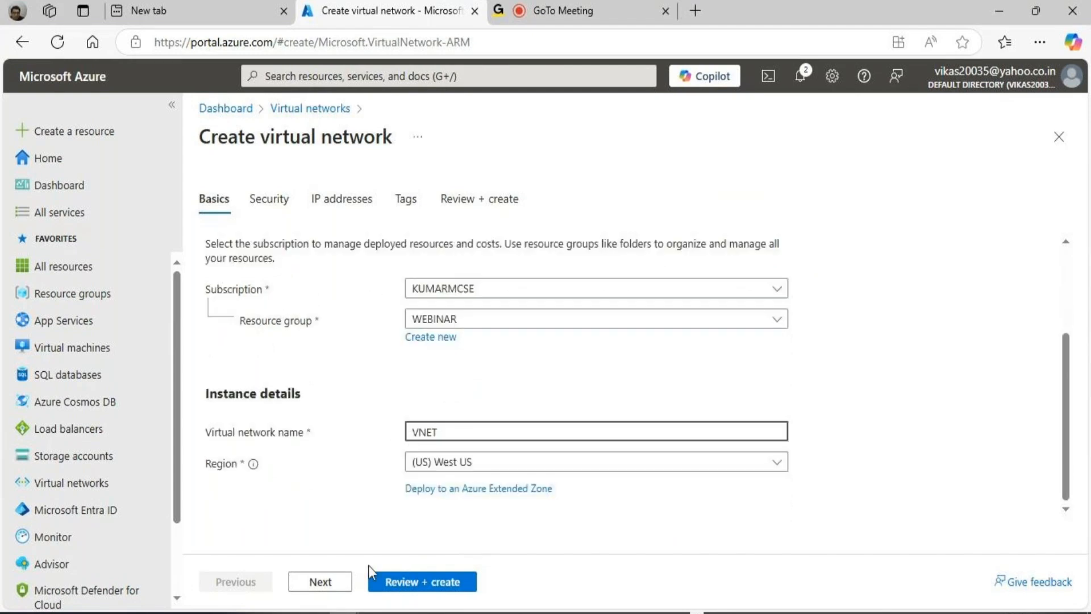
left_click(320, 581)
left_click(319, 581)
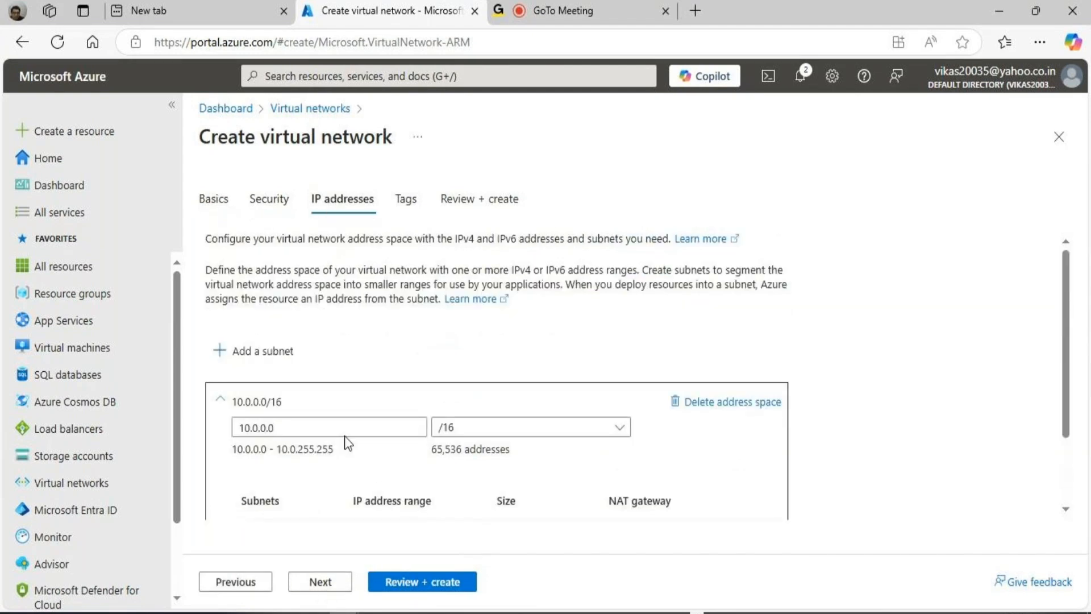
Step: Delete the default subnet from the virtual network's 10.0.0.0/16 address space
scroll(202, 344, "down", 1)
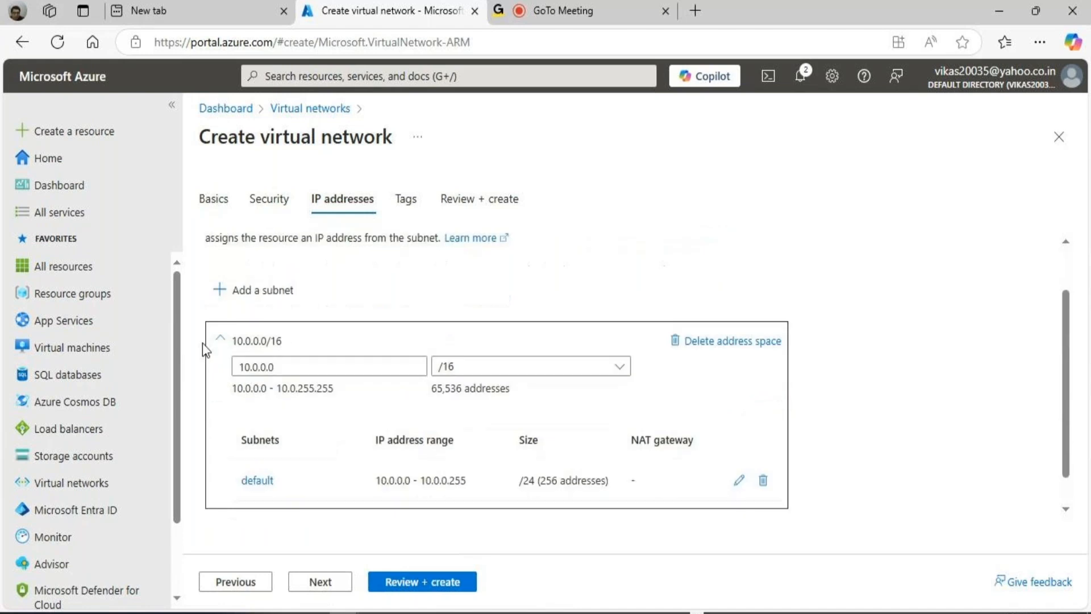
scroll(202, 342, "down", 1)
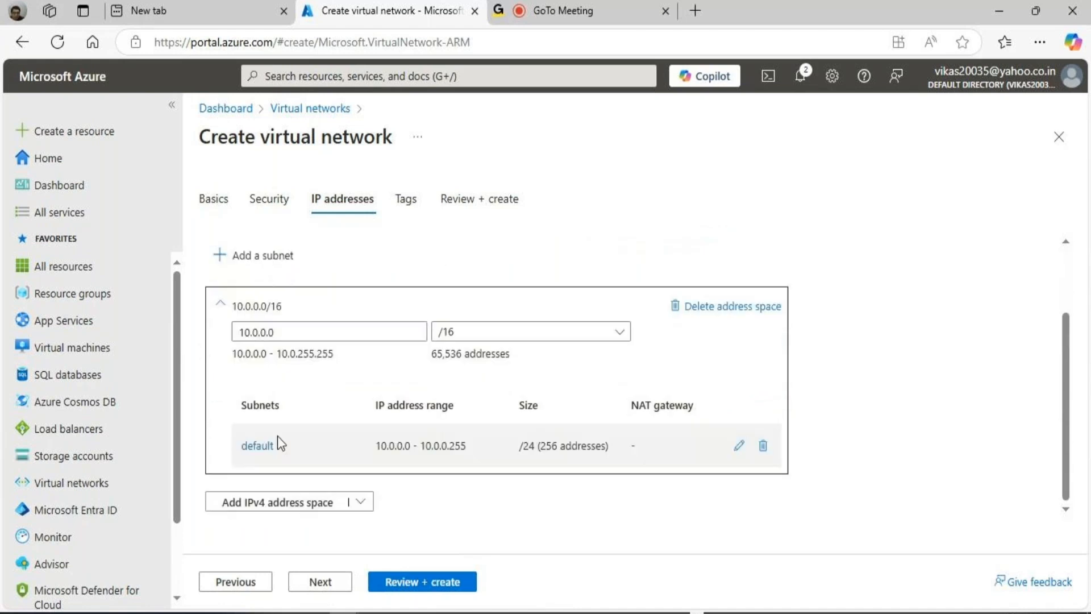
left_click(763, 446)
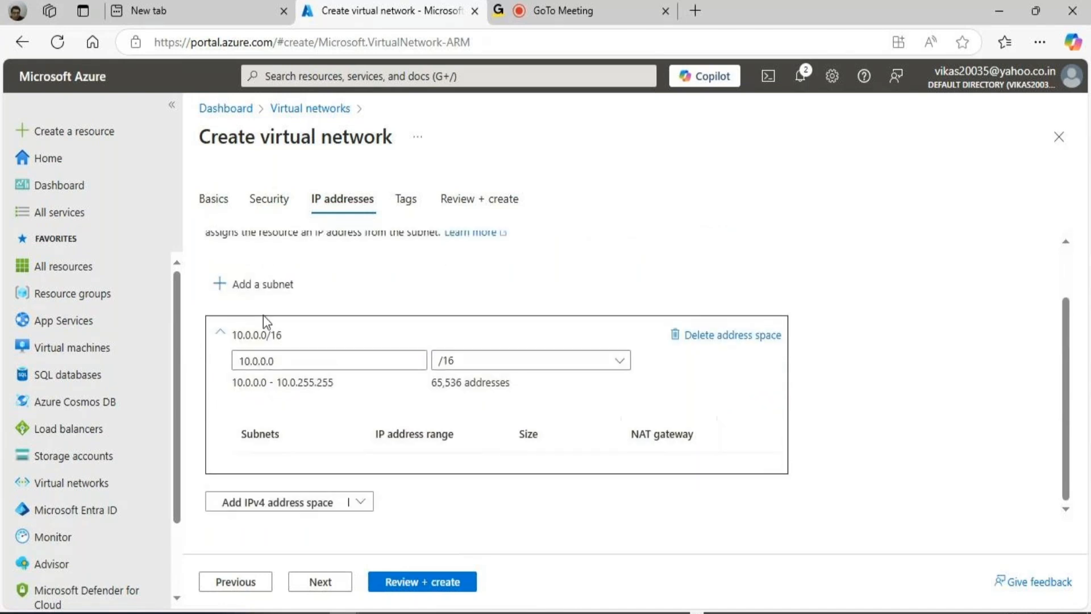
Step: Add a subnet named S01-JUMBPX to the 10.0.0.0/16 address space
left_click(268, 291)
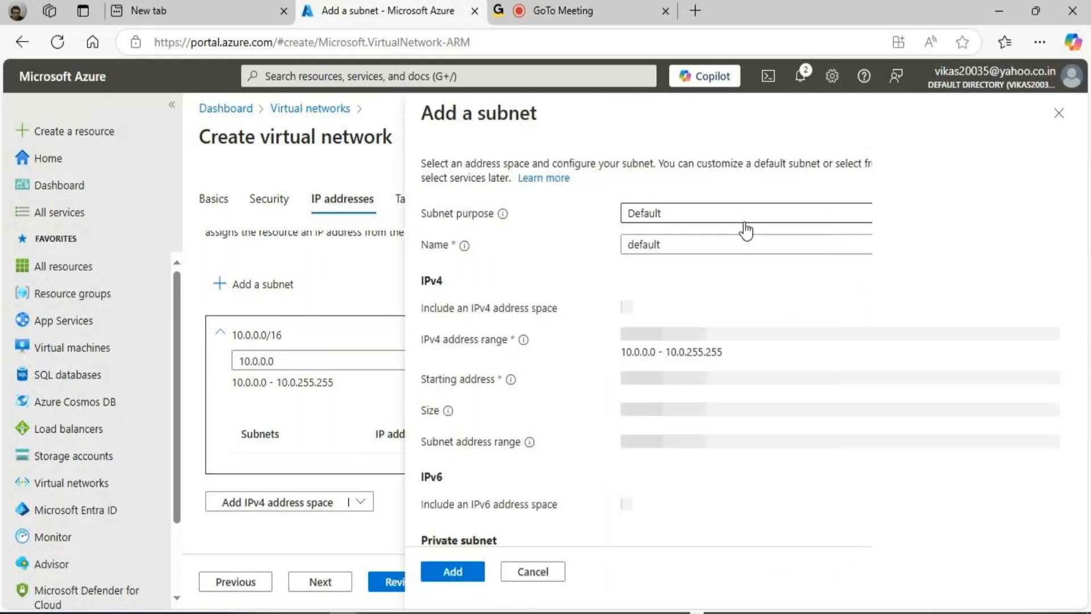
double_click(701, 244)
type("S01-JUMBPX")
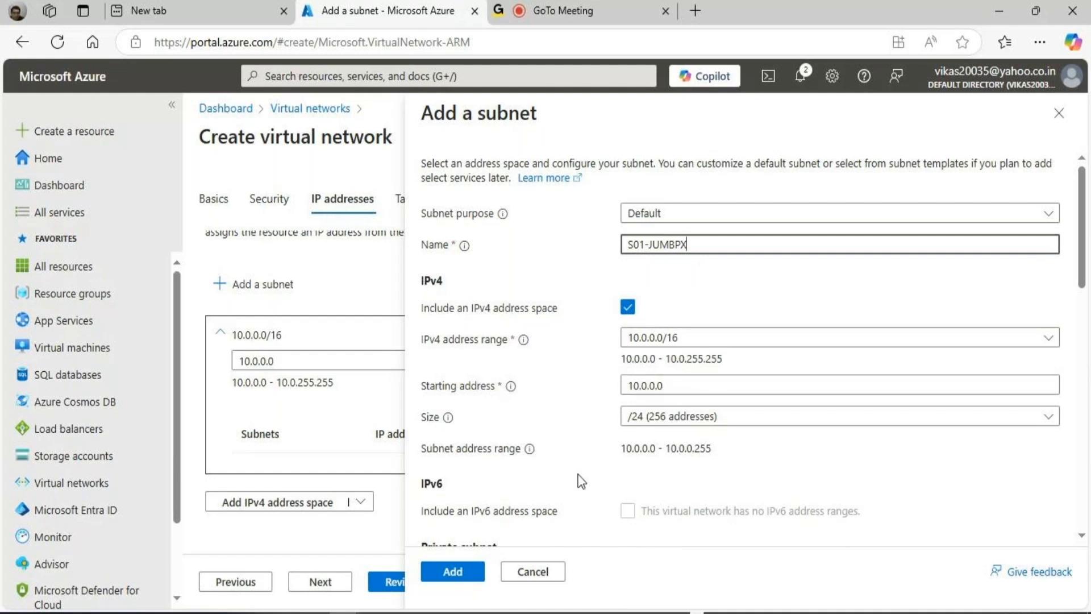
left_click(453, 570)
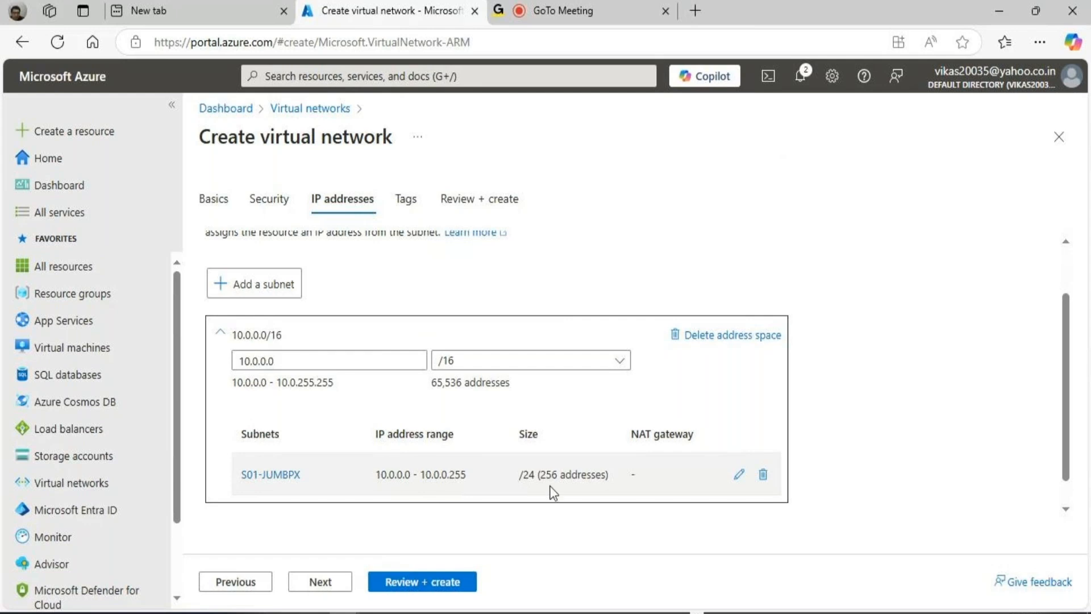
Step: Add a second subnet named S02-WEB to the 10.0.0.0/16 address space
left_click(259, 295)
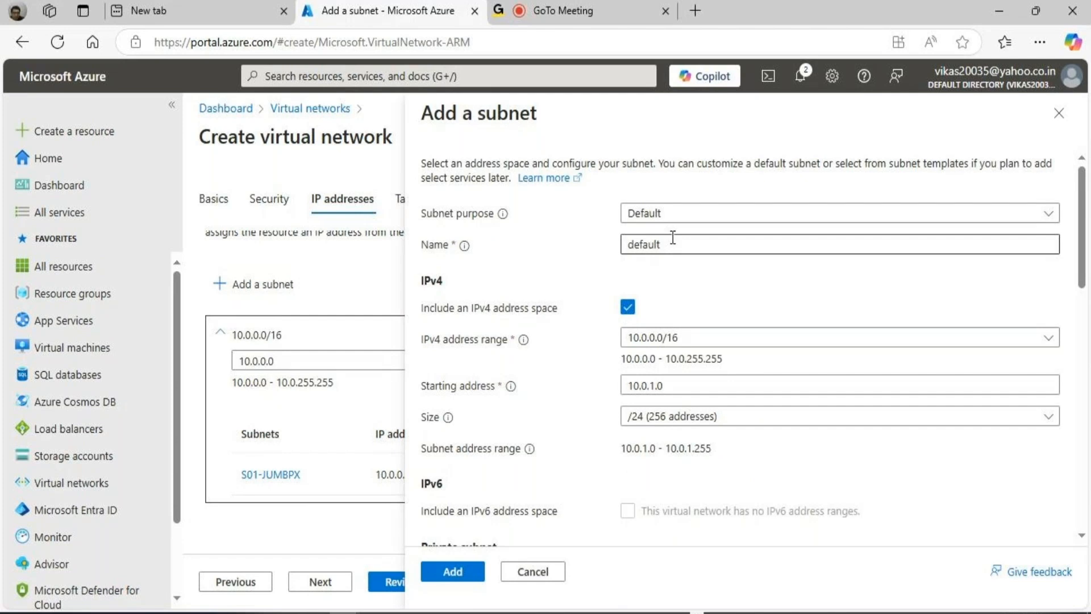
double_click(673, 237)
type("S02")
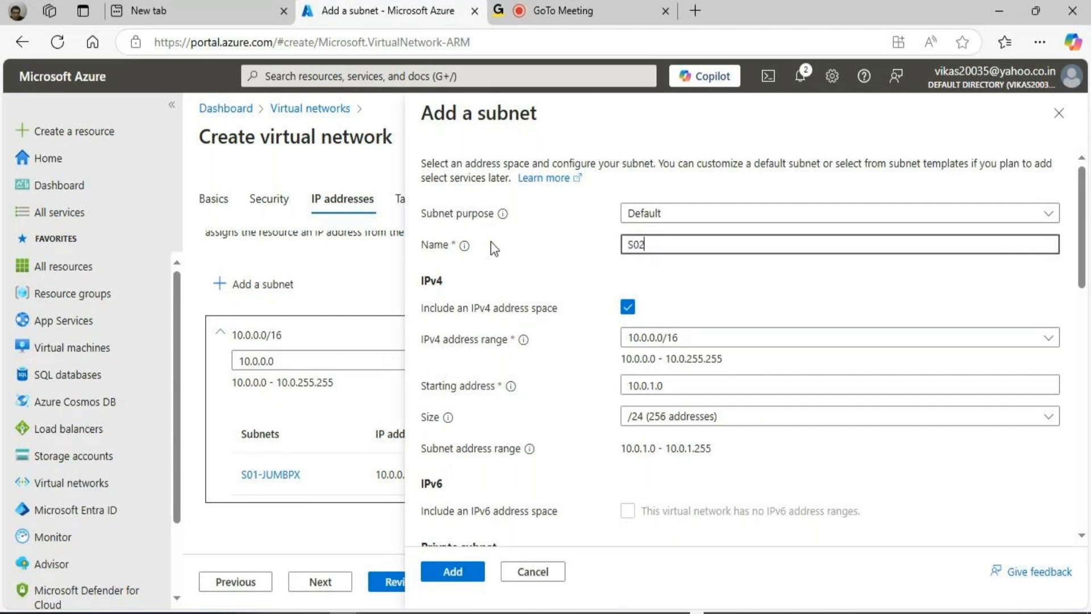
type("-WEB")
left_click(451, 572)
Step: Check the virtual network's two subnets, then validate the configuration and create the network
scroll(383, 470, "down", 1)
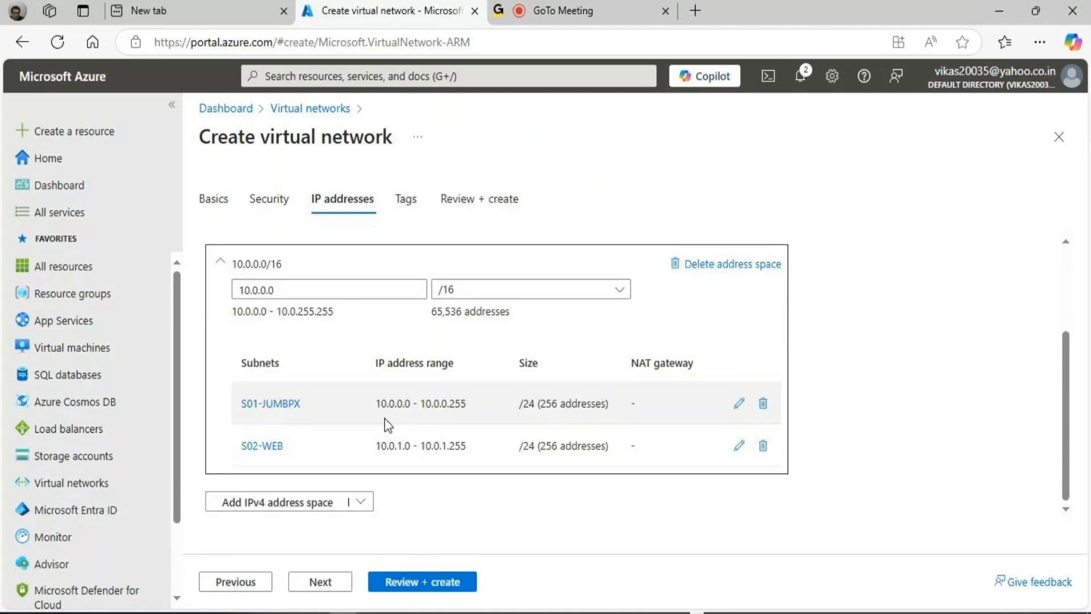
scroll(361, 403, "up", 1)
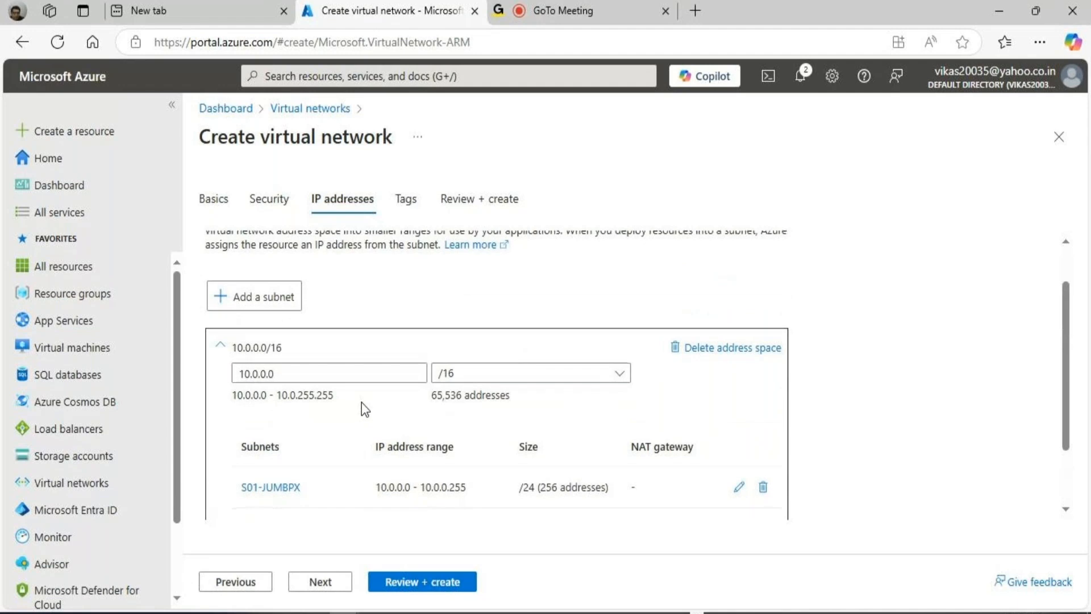
scroll(361, 403, "down", 1)
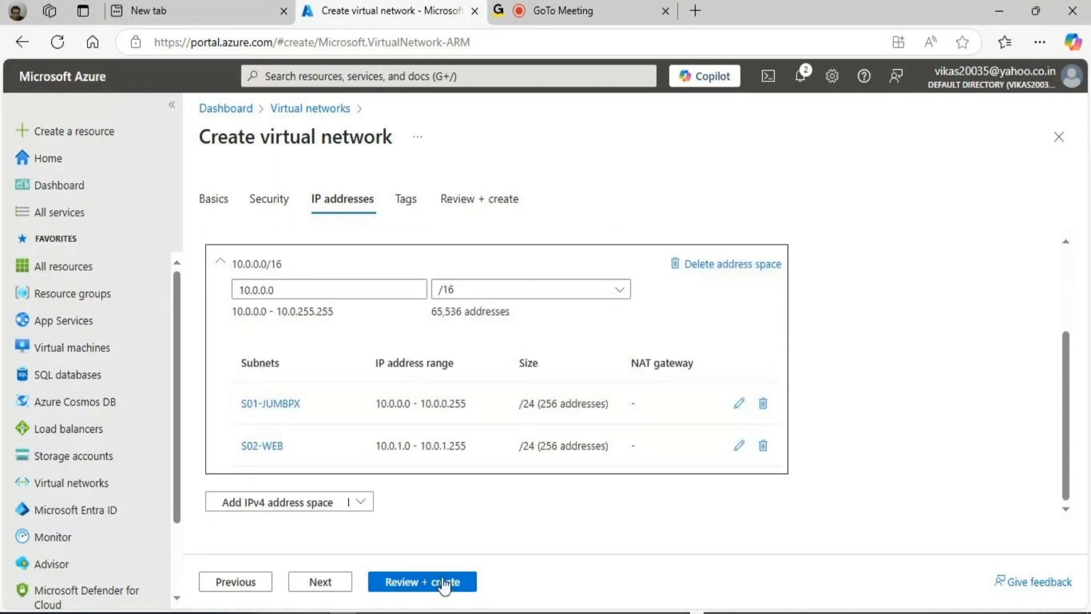
left_click(445, 583)
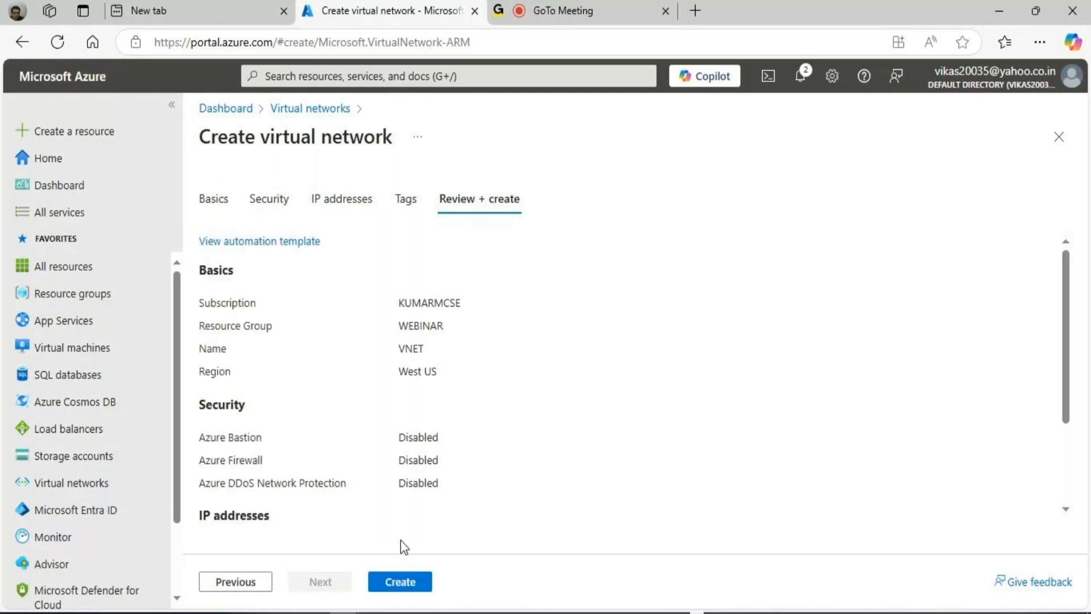
left_click(400, 580)
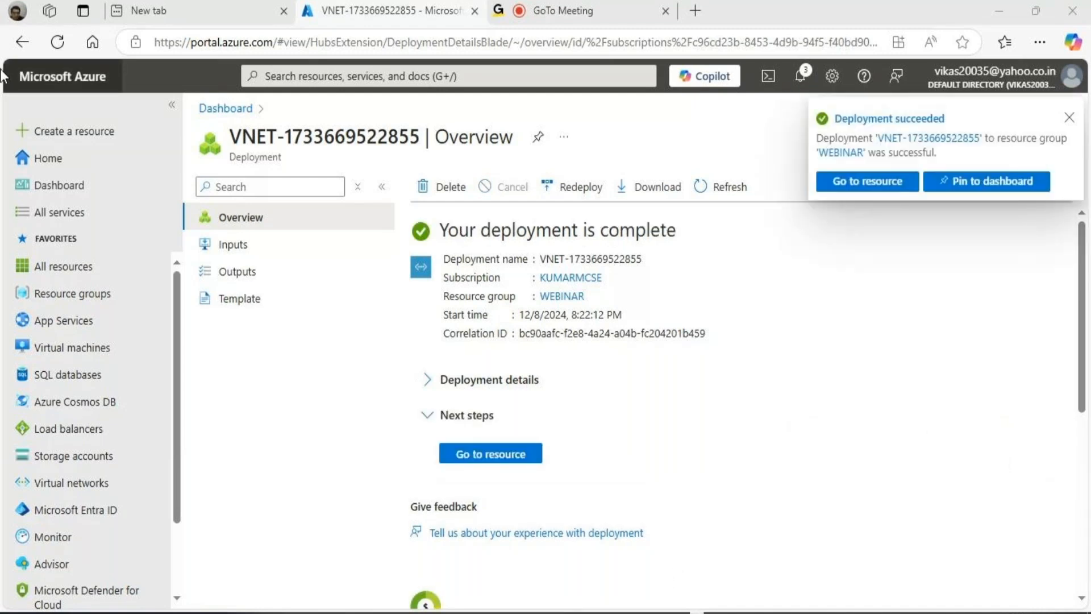
Step: Start creating a new virtual machine and assign it to the WEBINAR resource group
left_click(44, 128)
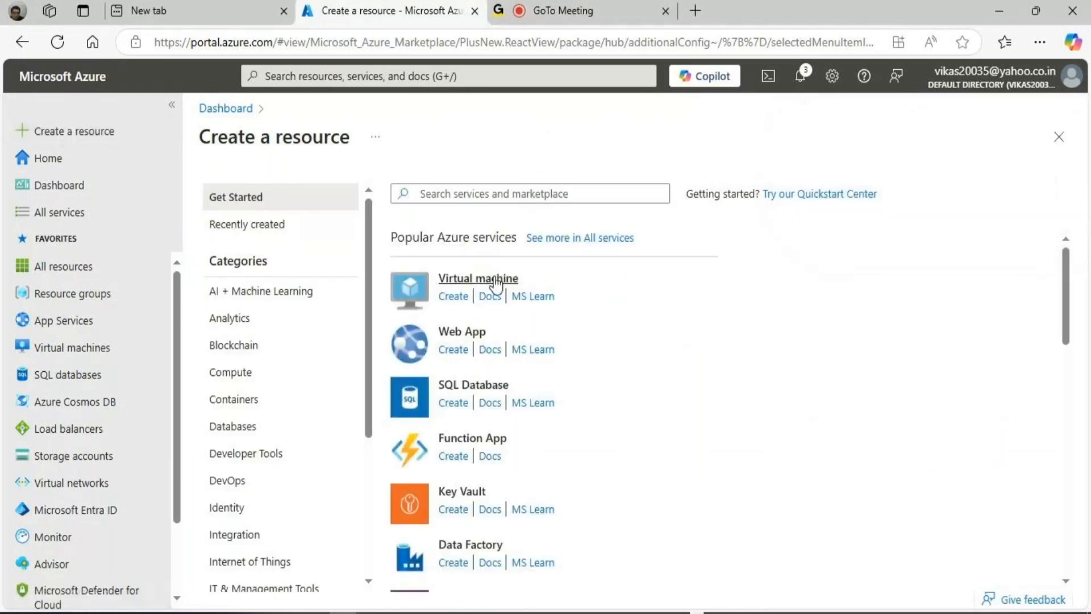
left_click(493, 276)
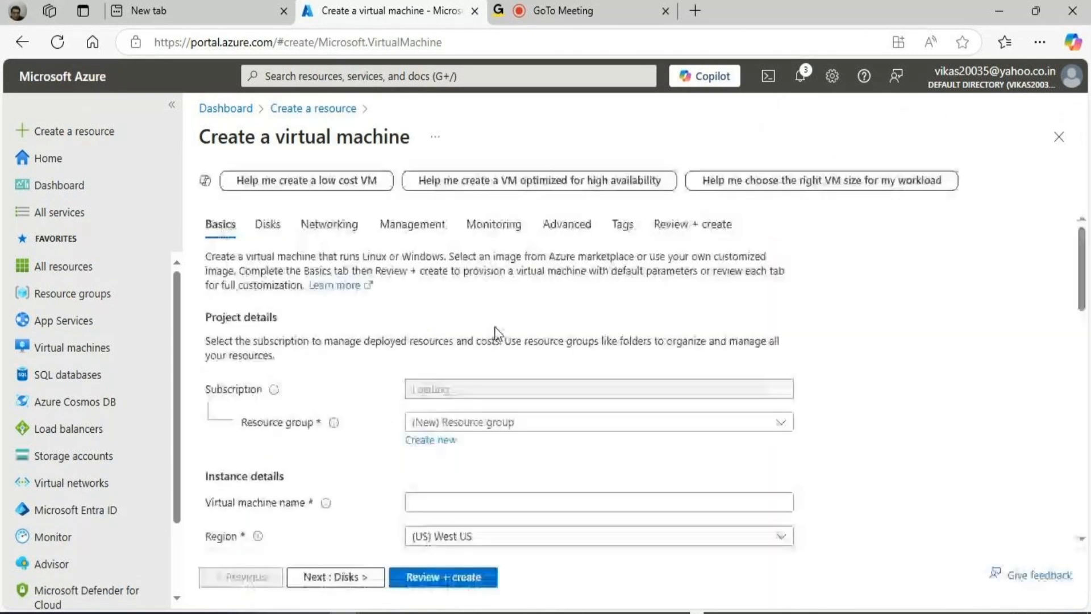
left_click(492, 425)
left_click(454, 534)
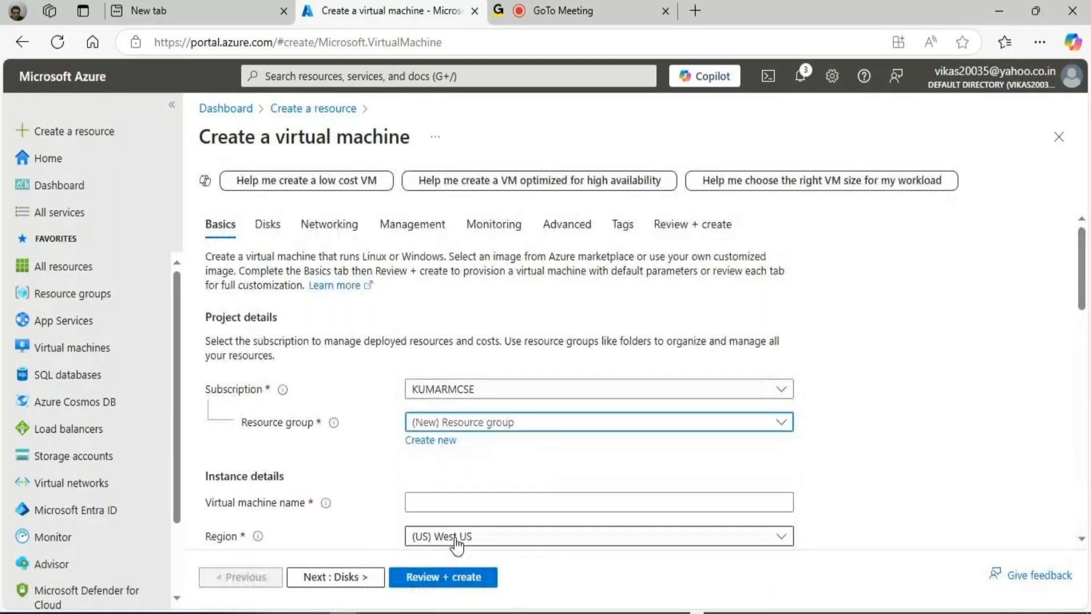
Step: Name the virtual machine JUMPBOXVM and check its operating system image selection
left_click(459, 504)
type("JUM")
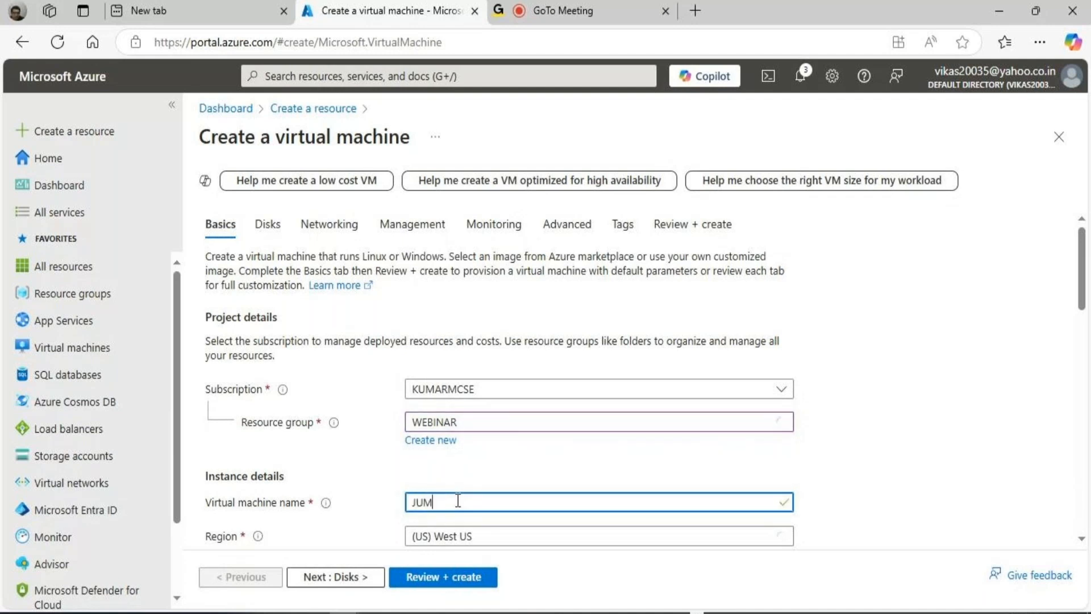
type("PBOXVM")
scroll(523, 380, "down", 5)
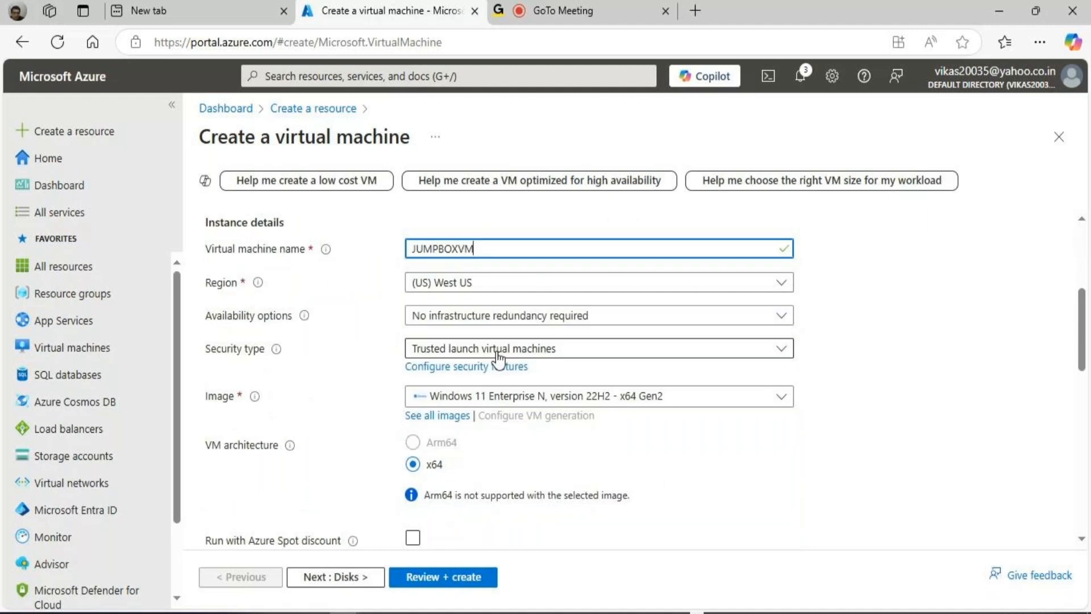
left_click(521, 403)
left_click(521, 403)
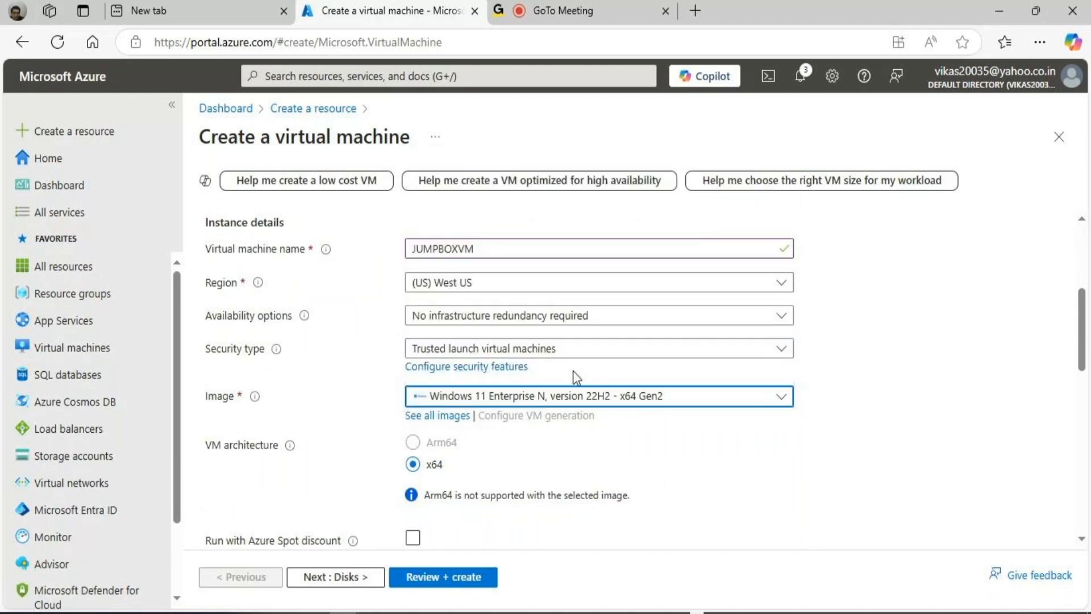
Step: Fill in the administrator account's username, then enter and confirm the account password
scroll(568, 375, "down", 5)
left_click(469, 483)
type("kumar")
key("Tab")
type("********")
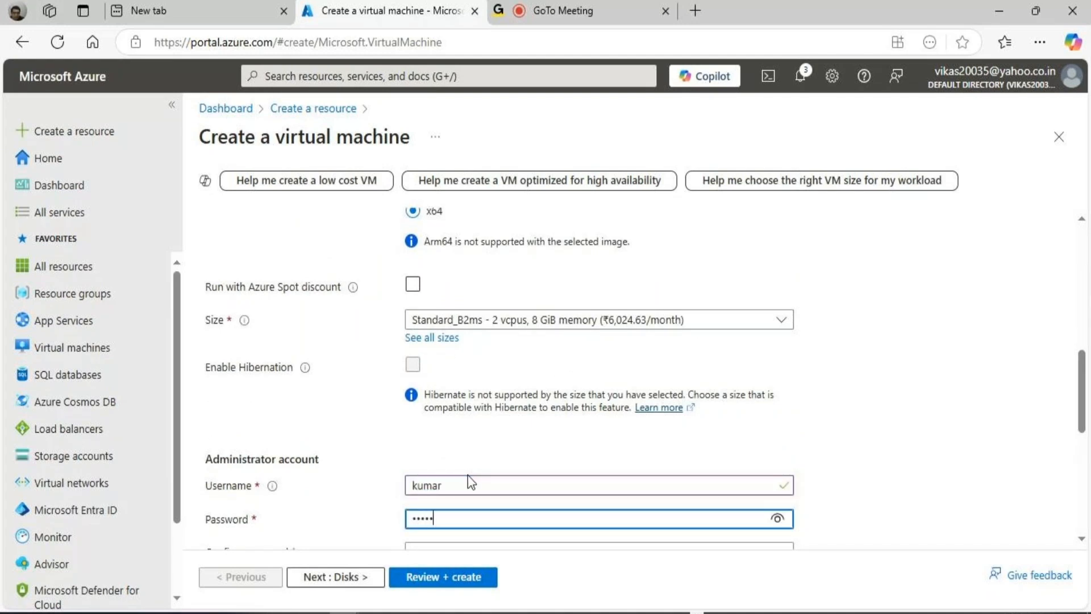
type("***")
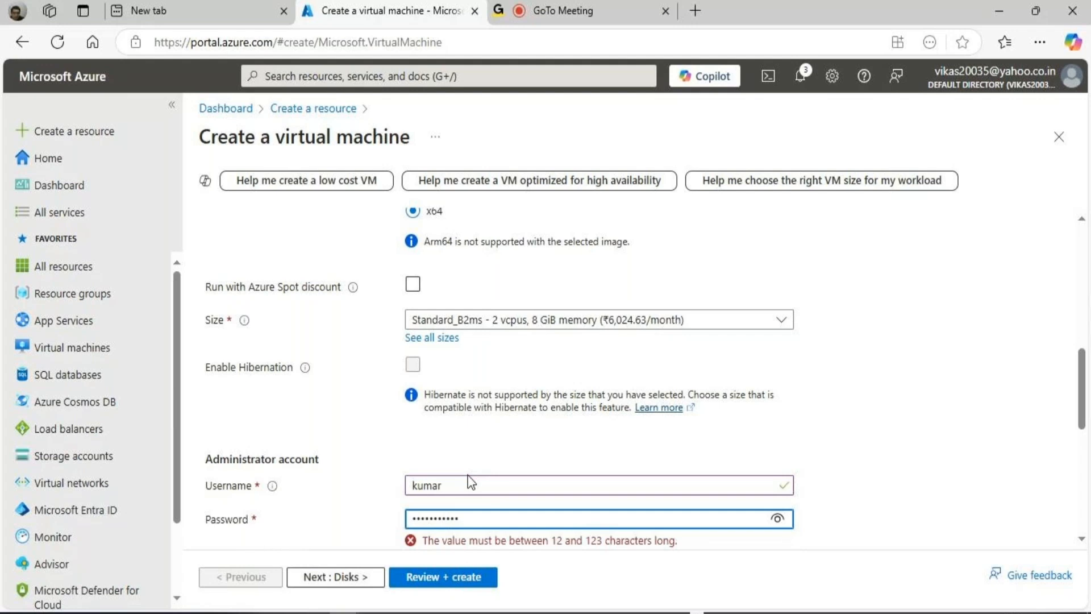
type("****")
key("Tab")
type("*****")
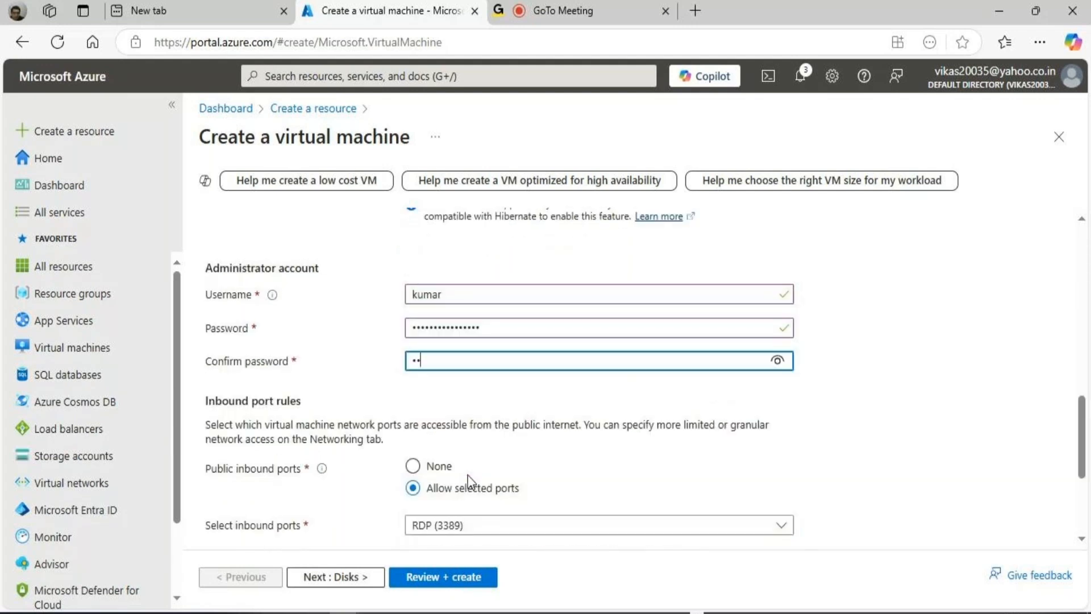
type("***********")
Step: Confirm the eligible Windows 10/11 license with multi-tenant hosting rights and proceed past the disk settings to networking
scroll(404, 492, "down", 3)
left_click(226, 527)
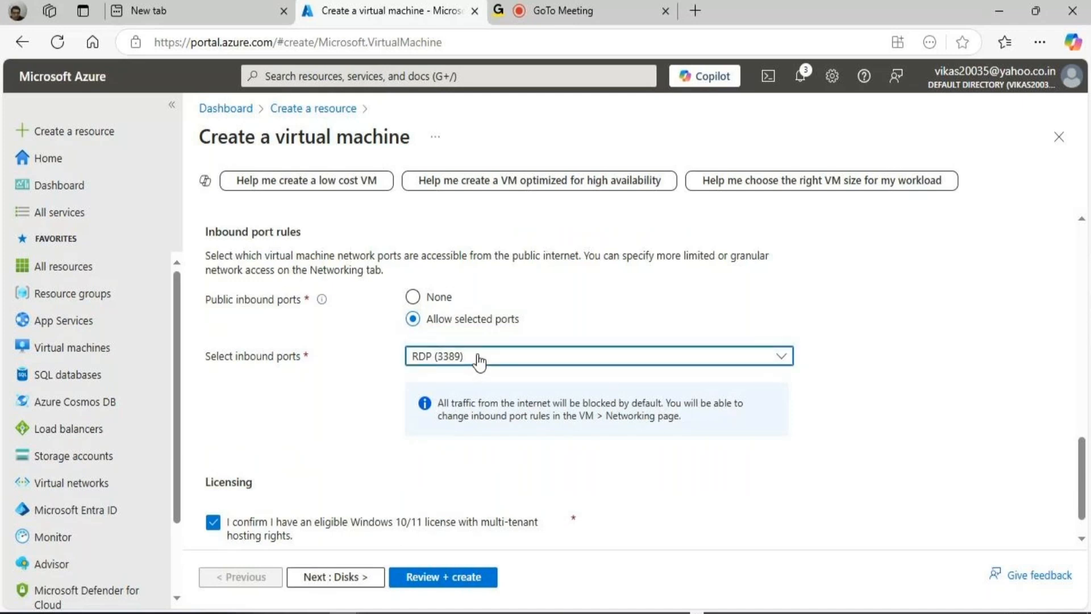
left_click(355, 576)
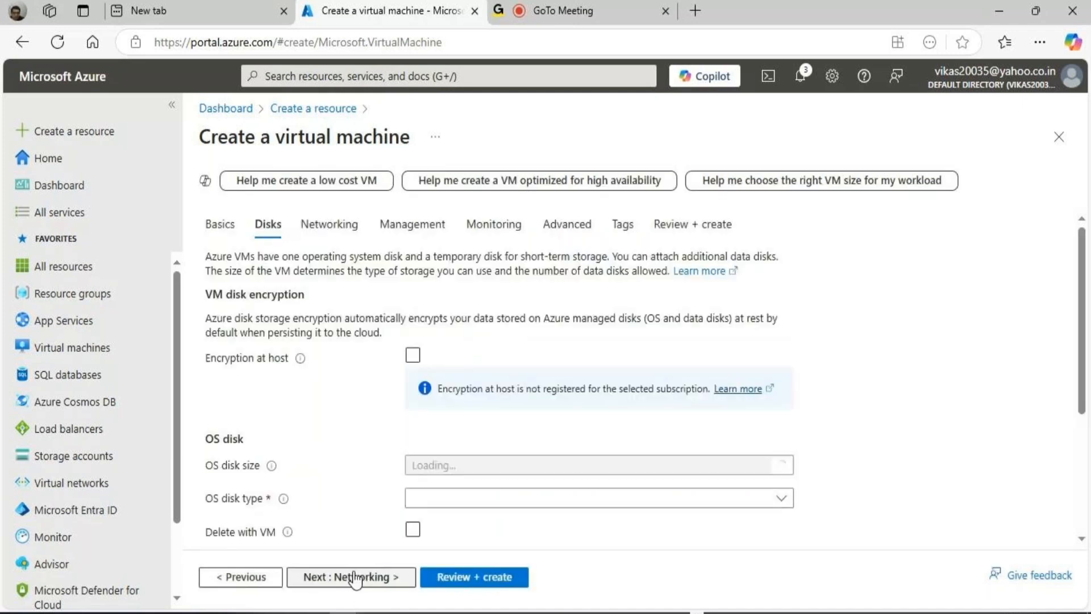
left_click(354, 575)
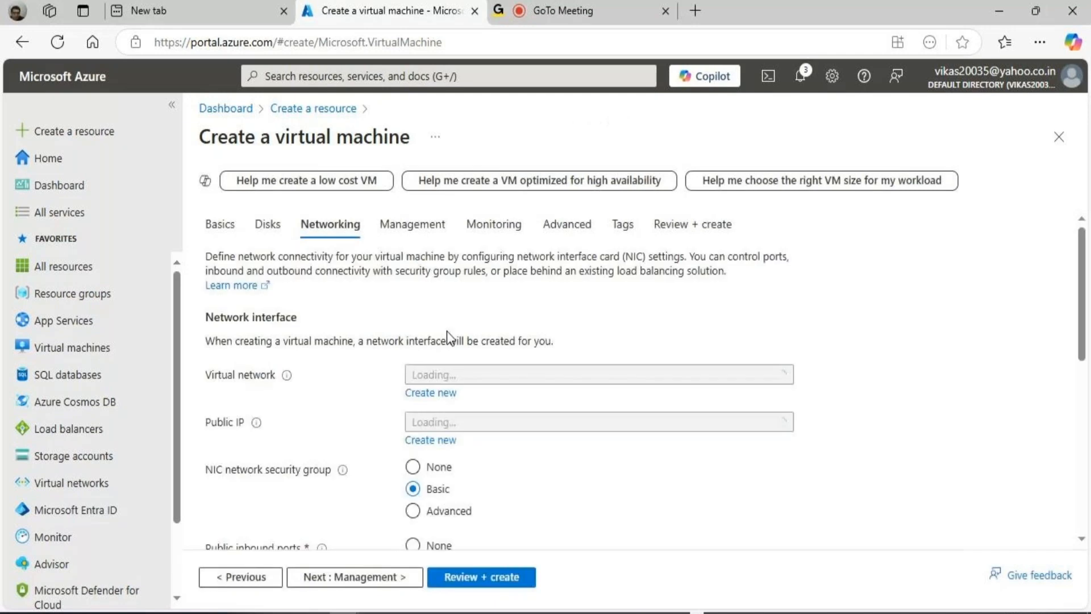
Step: Check the network interface's subnet, public IP and inbound port settings, then validate and create the virtual machine
left_click(454, 423)
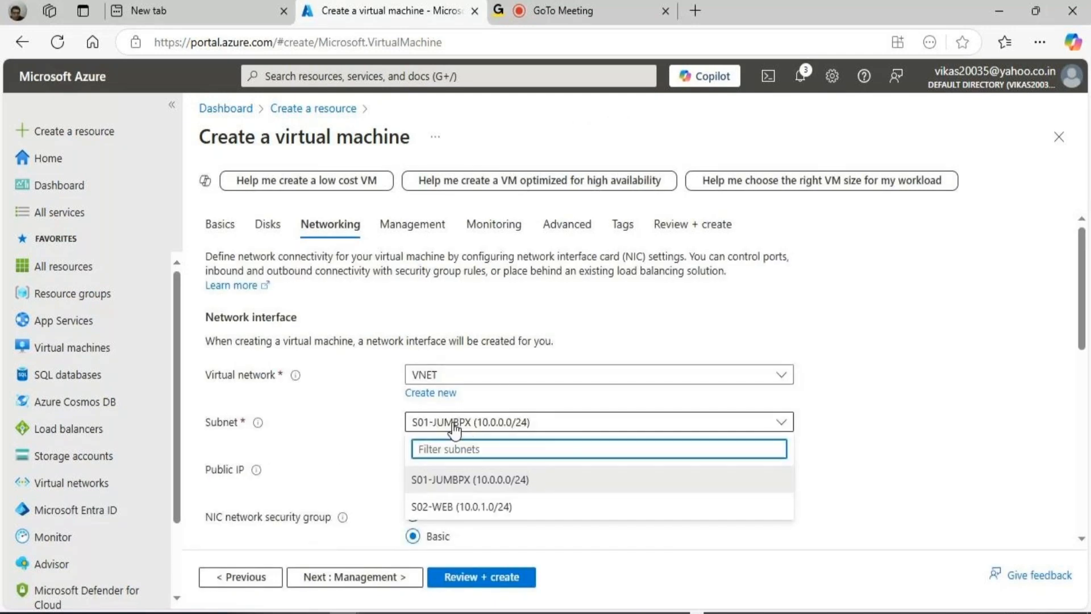
left_click(454, 423)
scroll(452, 426, "down", 2)
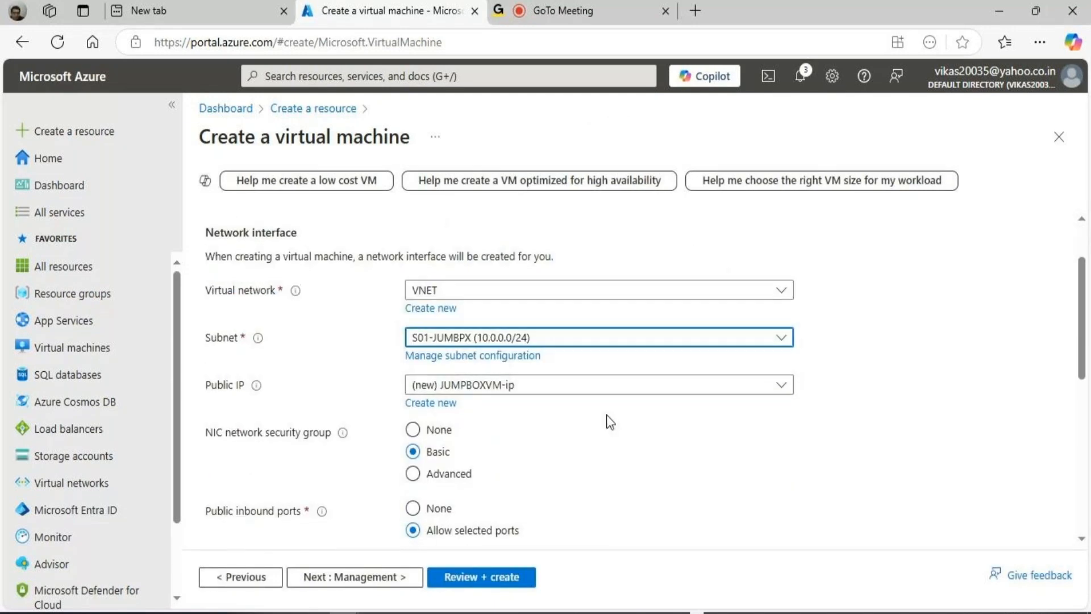
left_click(559, 392)
left_click(557, 391)
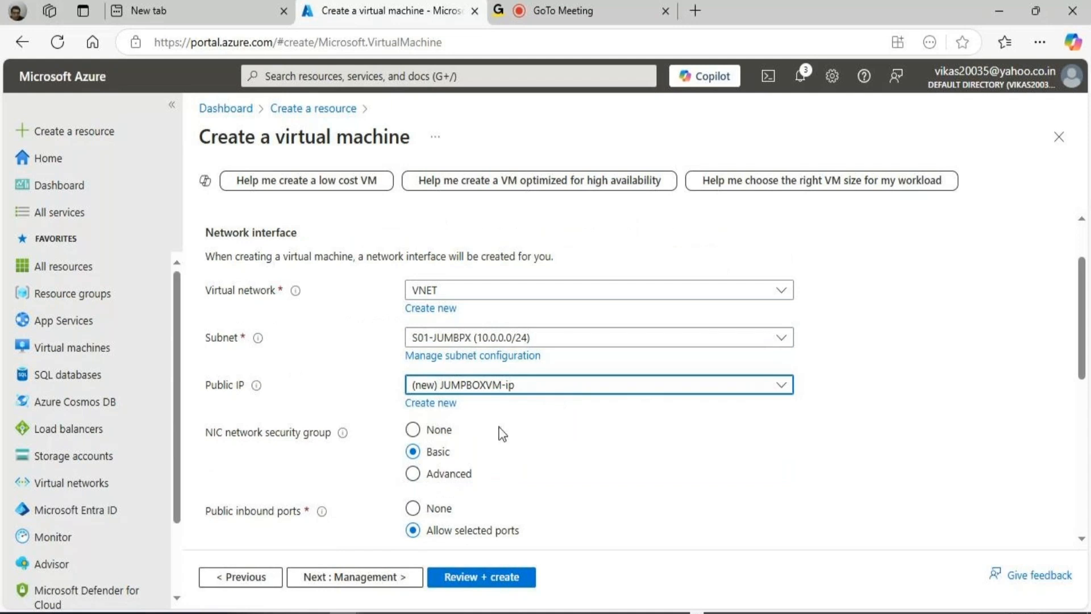
scroll(517, 492, "down", 3)
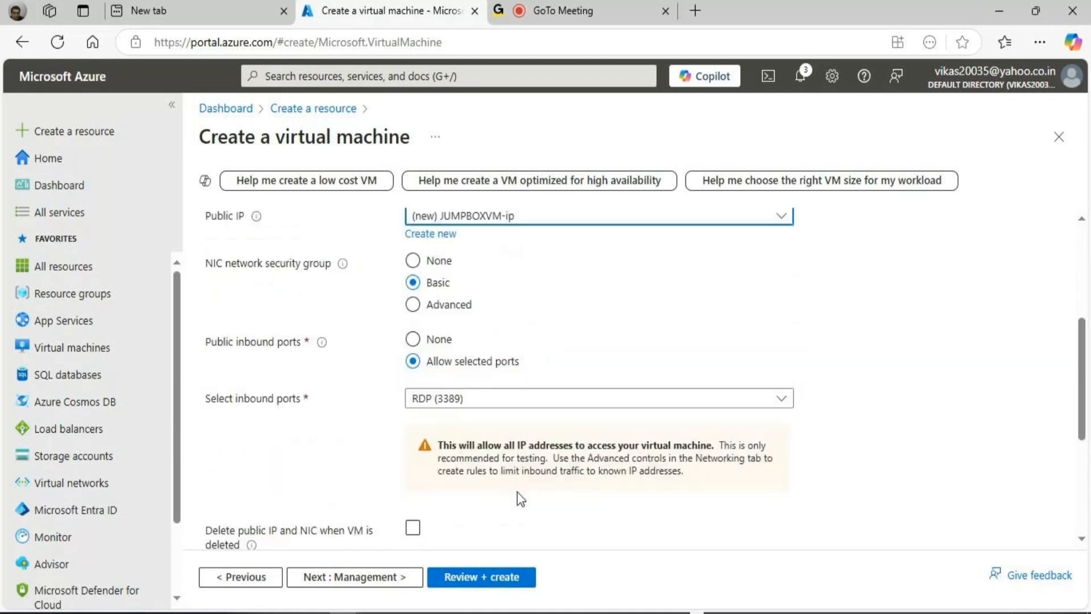
left_click(480, 577)
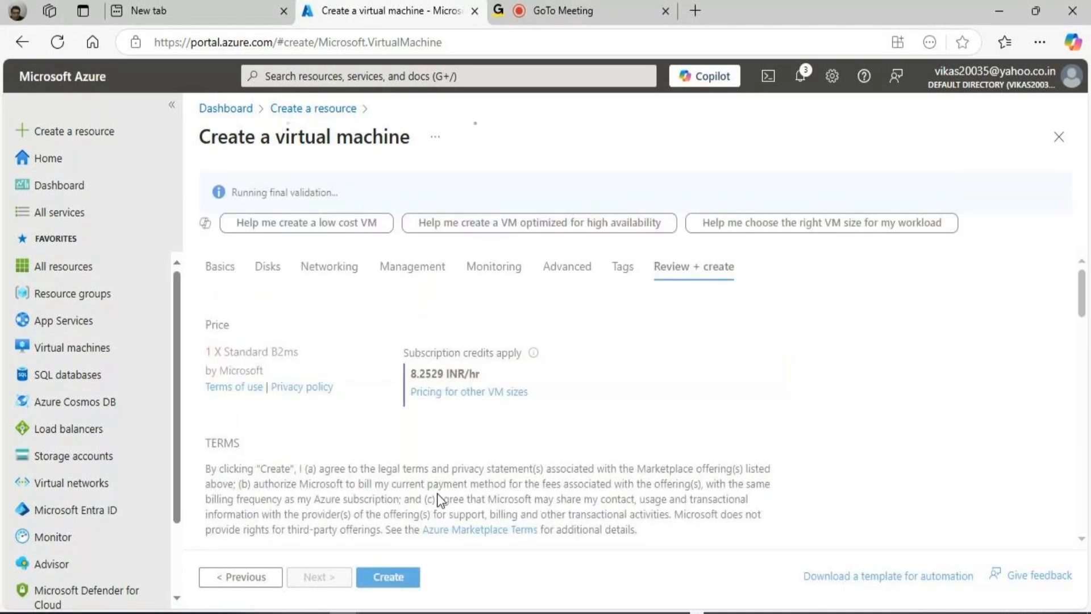
left_click(402, 585)
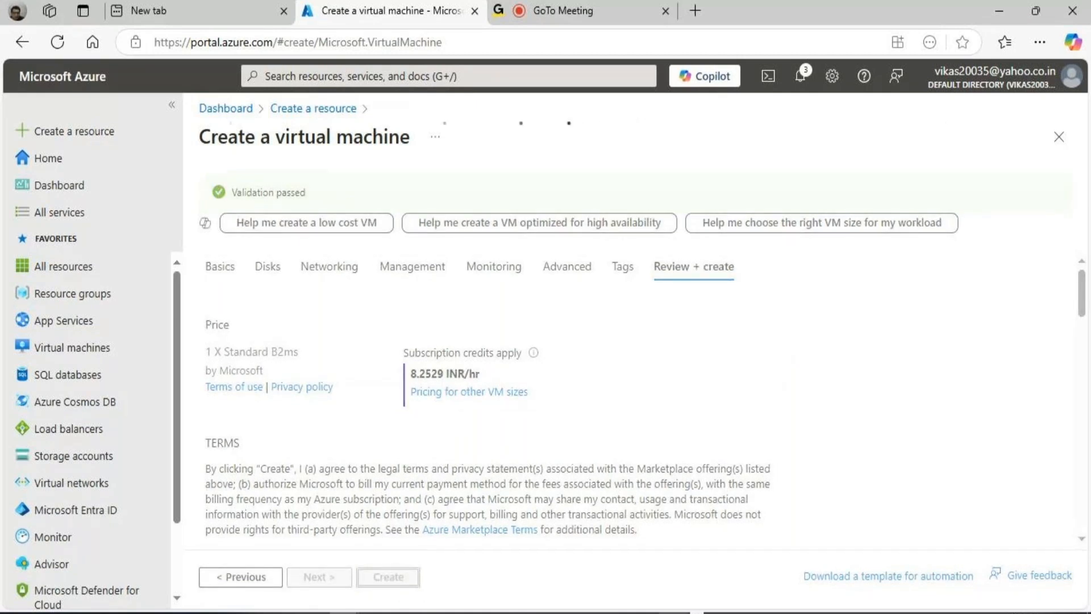
Step: Switch to File Explorer and open the Diagrams folder inside INFOSEC-AZ-500-FULL-ACCESS on OneDrive - LOGICIT.IN
left_click(156, 611)
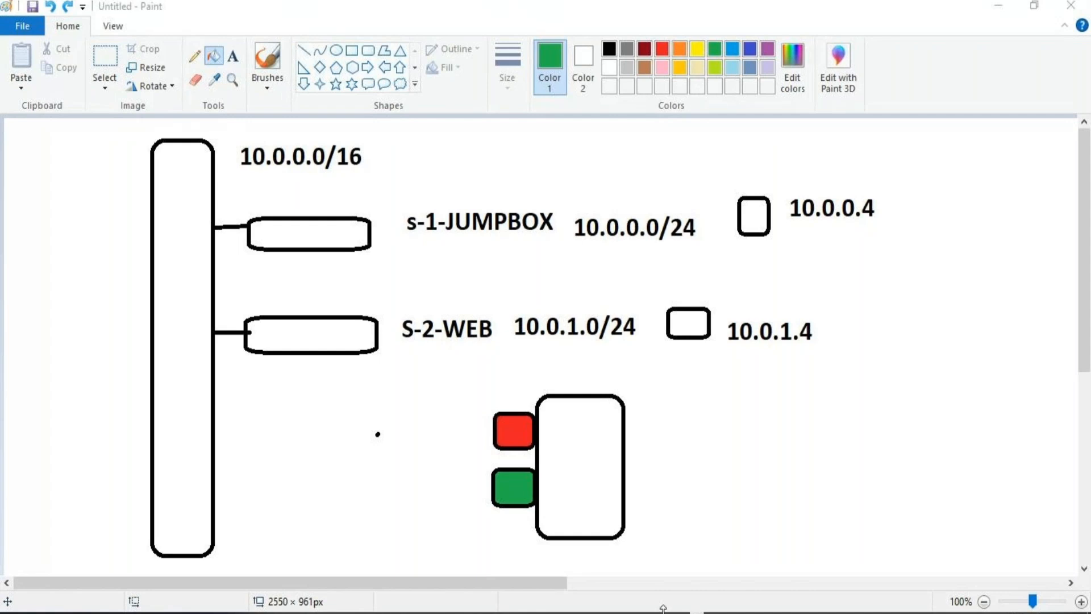
mouse_move(343, 612)
left_click(284, 613)
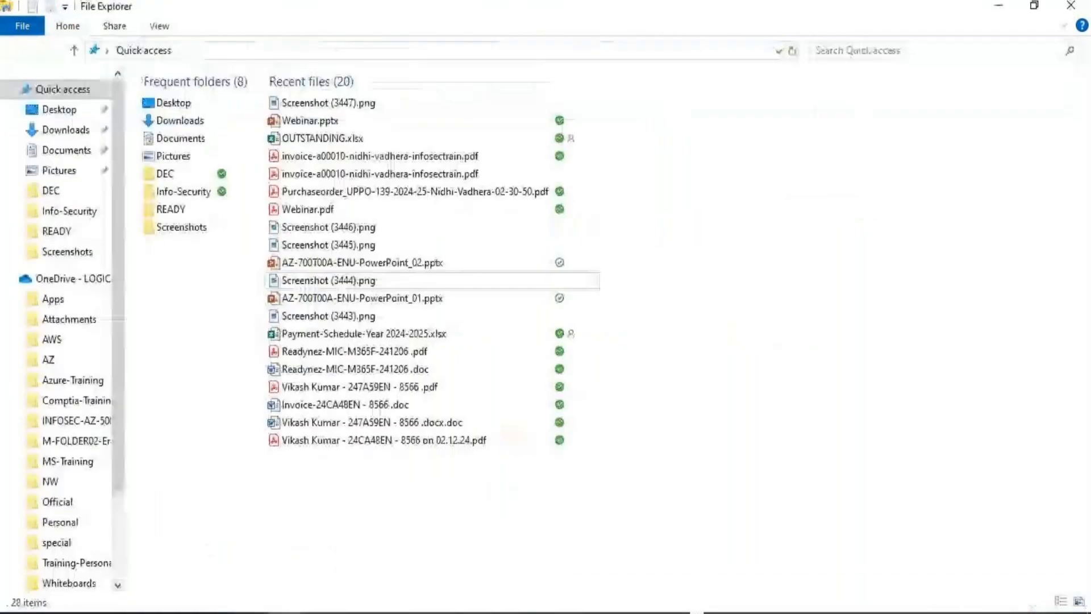
left_click(85, 279)
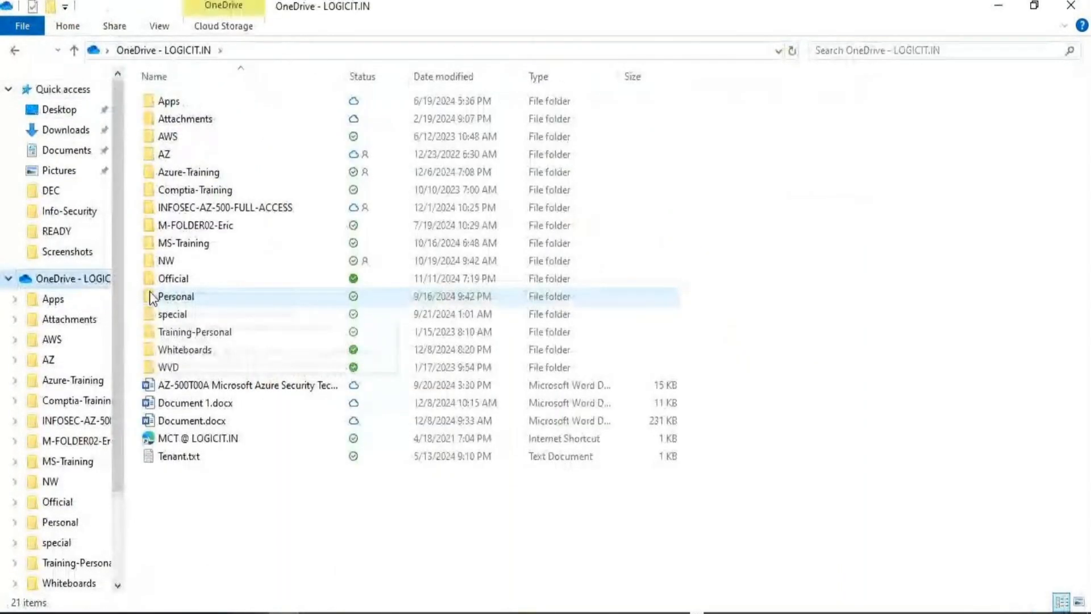
double_click(186, 211)
double_click(199, 138)
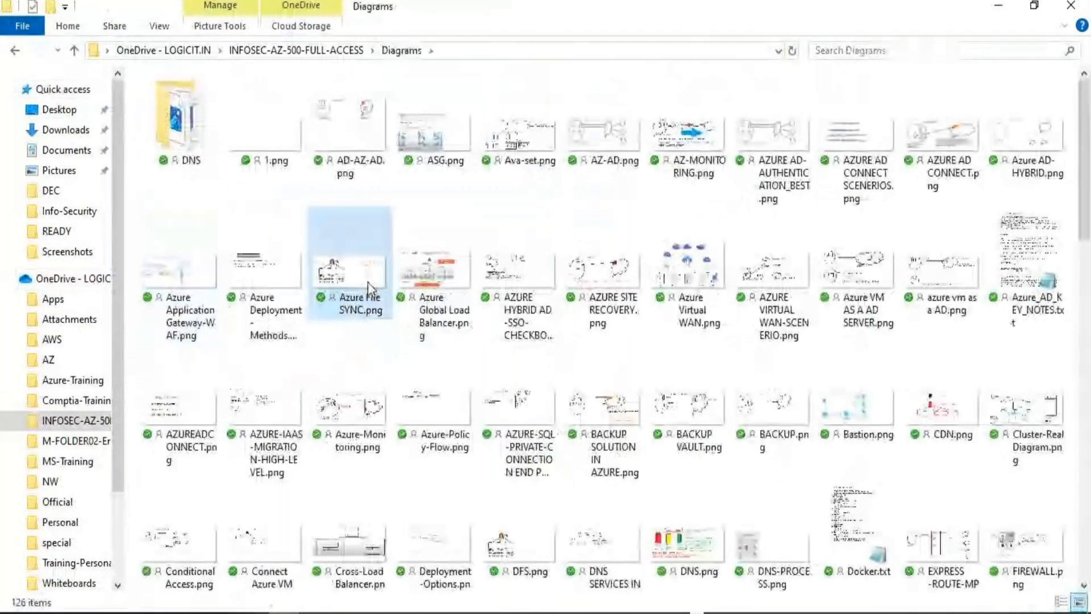
Step: Find Connect Azure VM Securely.png among the diagrams and open it in Snip & Sketch
key("c")
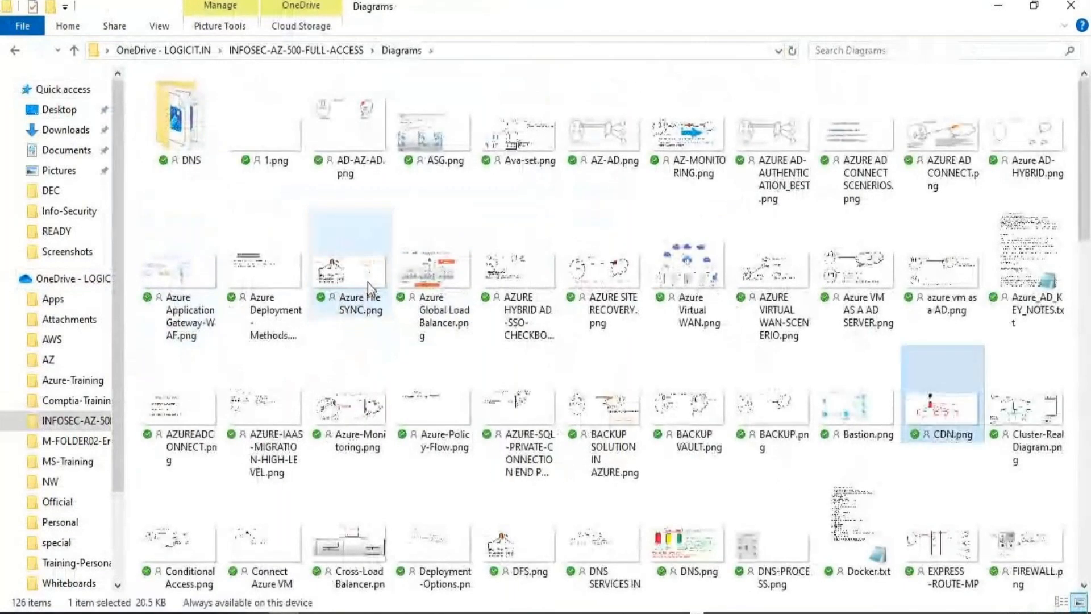
key("c")
key("c")
key("c")
right_click(277, 146)
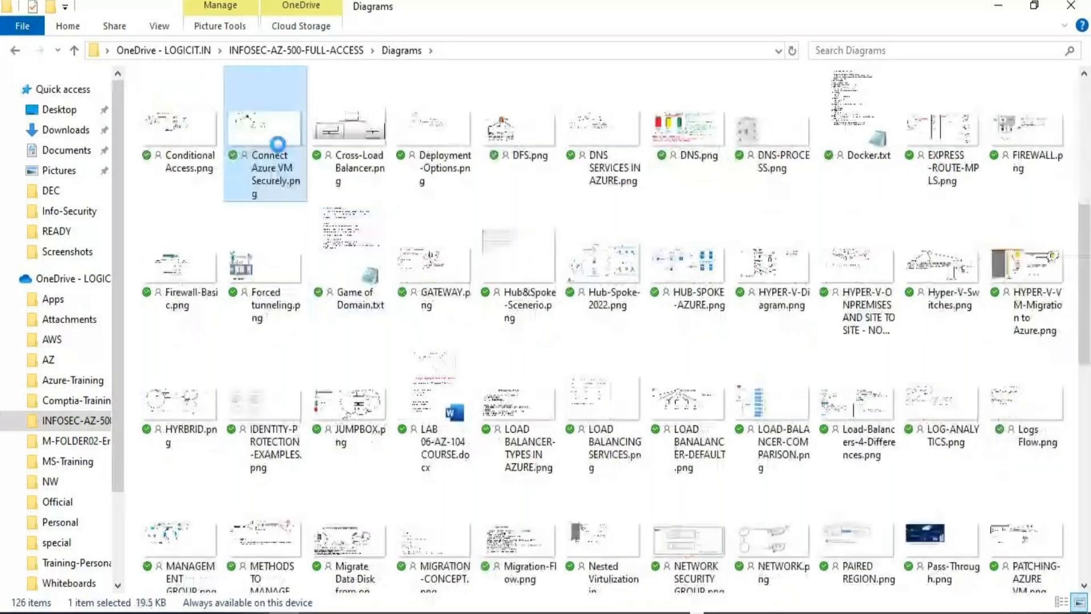
mouse_move(343, 400)
left_click(530, 476)
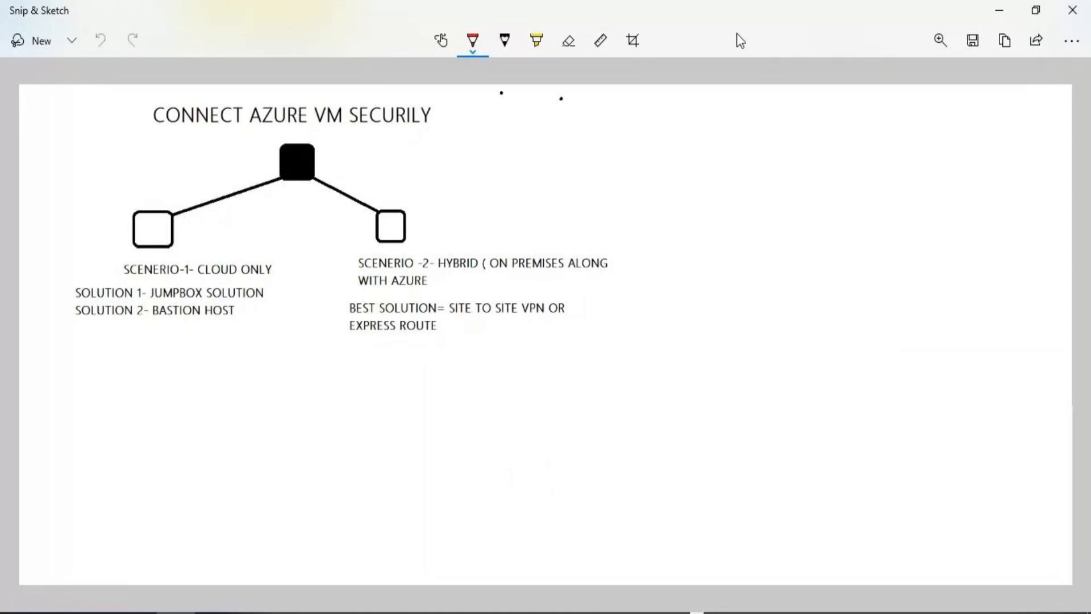
Step: Mark the site to site VPN and Express Route solutions with short red pen strokes
left_click(941, 42)
left_click_drag(850, 91, 857, 91)
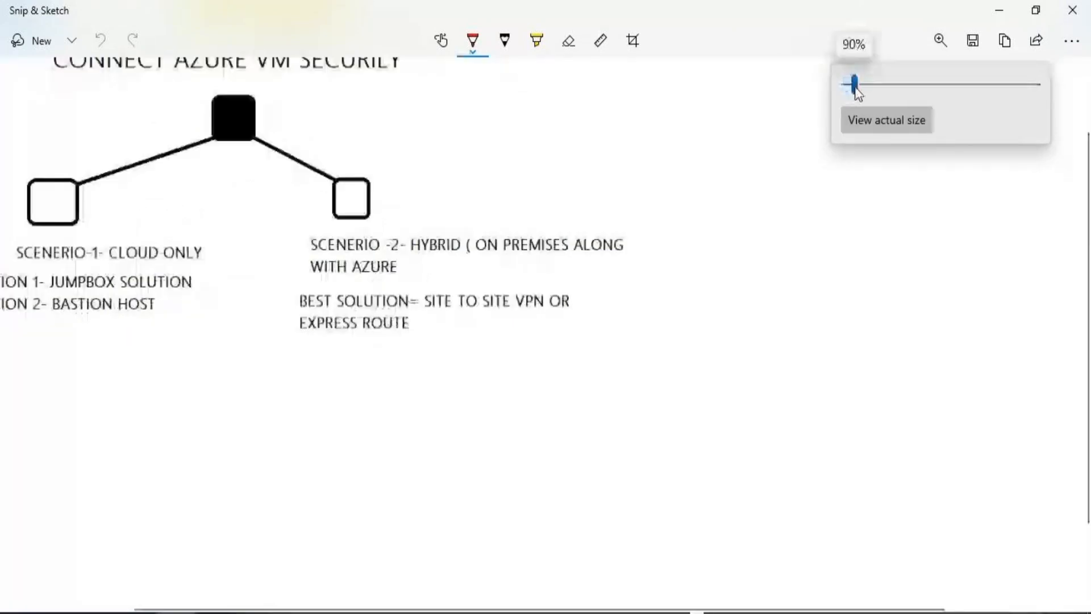
left_click(430, 608)
left_click_drag(429, 608, 318, 608)
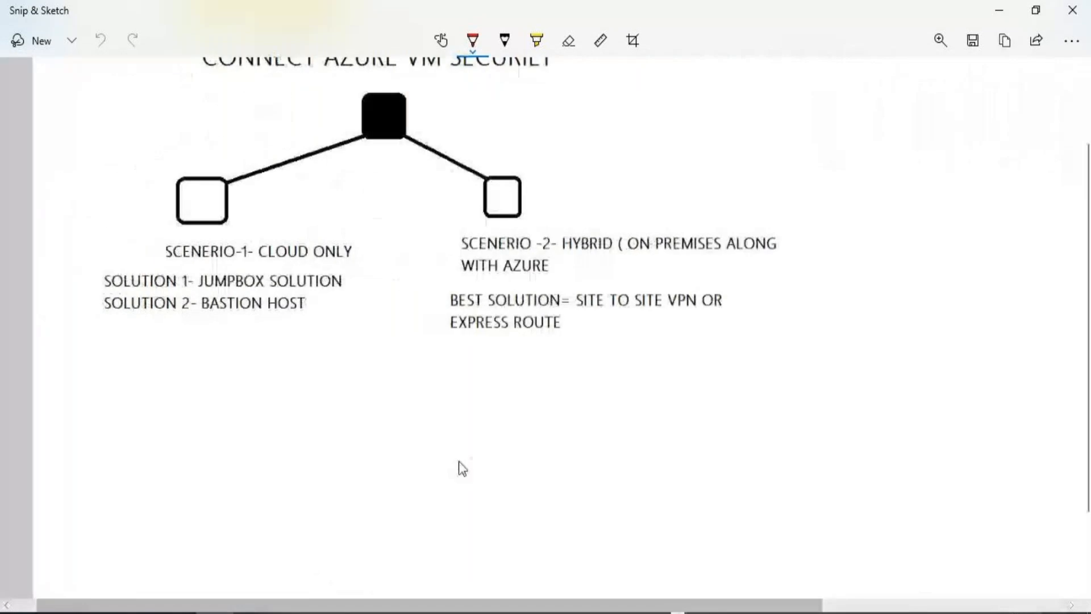
scroll(483, 454, "up", 1)
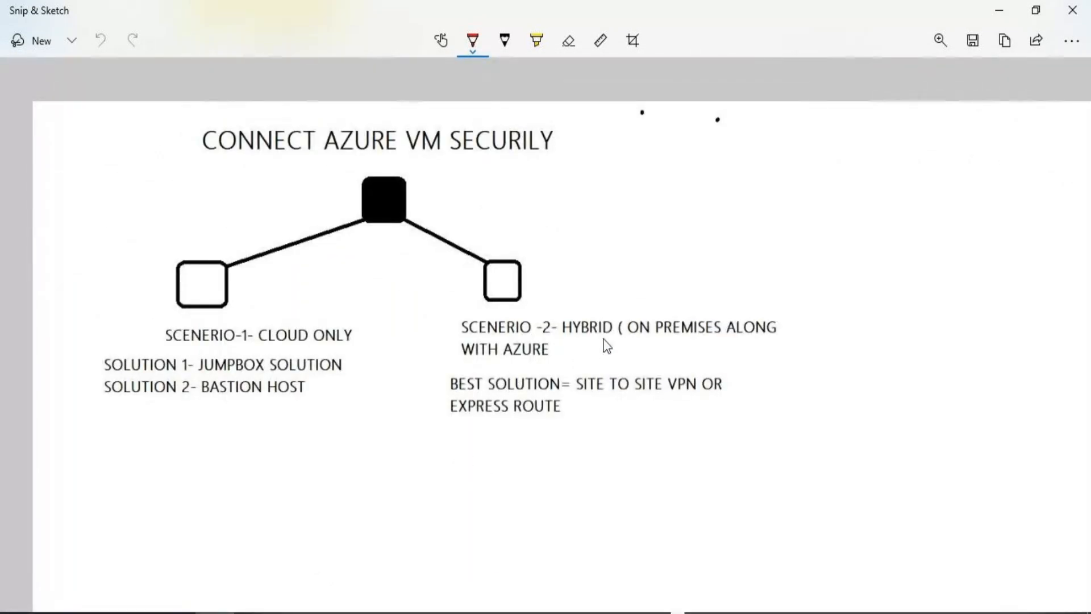
mouse_move(593, 371)
left_mouse_down()
mouse_move(608, 350)
mouse_move(649, 358)
left_mouse_up()
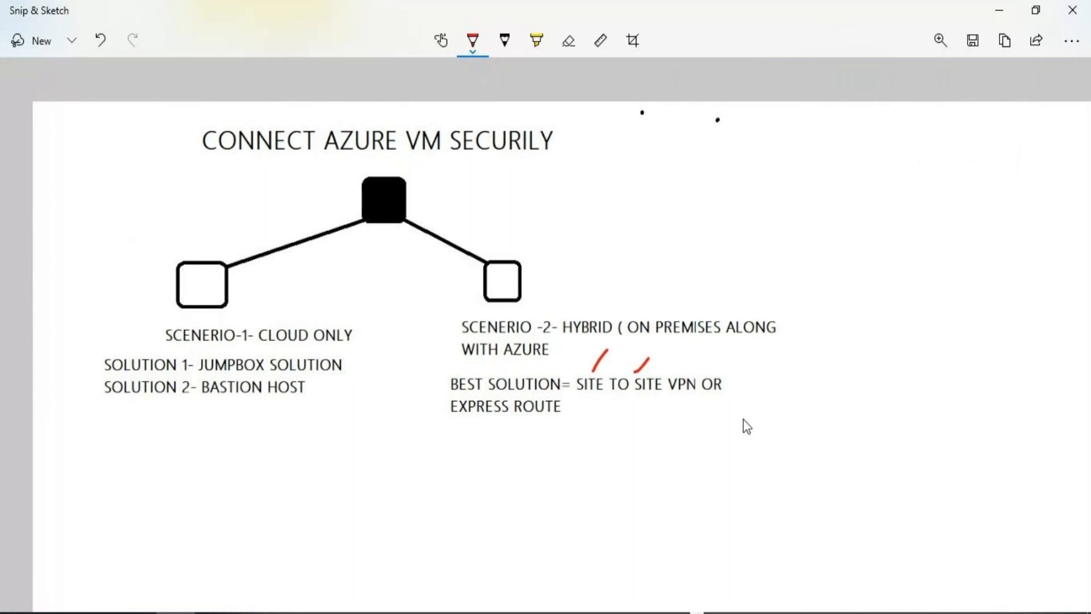
left_click_drag(544, 430, 568, 410)
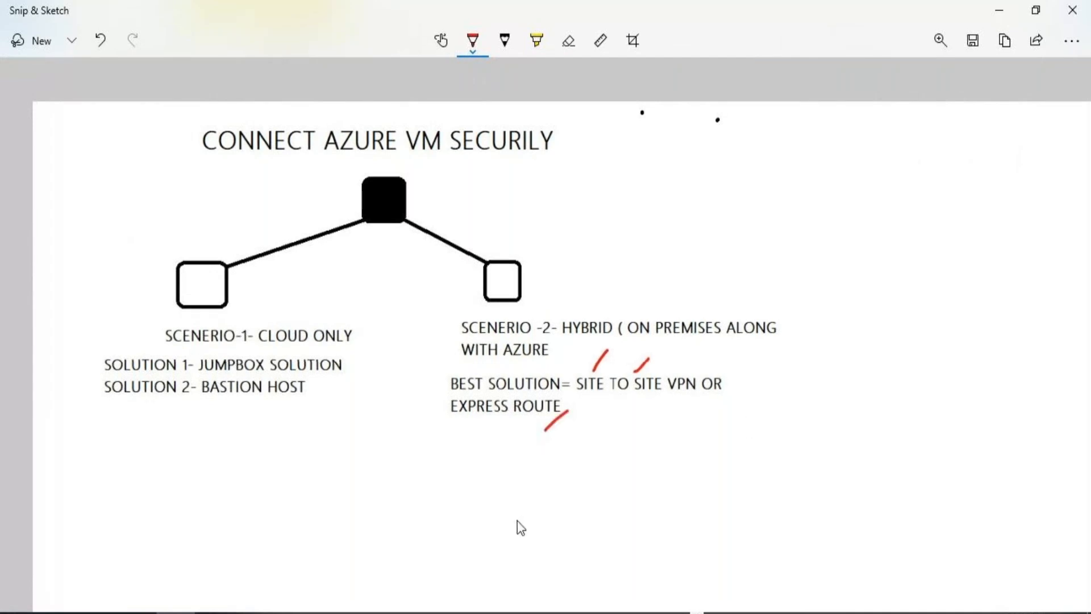
Step: Draw a red cross beside the hybrid scenario's box and a red tick above the cloud only scenario's box
left_click_drag(532, 242, 570, 293)
left_click_drag(577, 241, 543, 274)
mouse_move(180, 217)
left_mouse_down()
mouse_move(191, 250)
mouse_move(284, 172)
left_mouse_up()
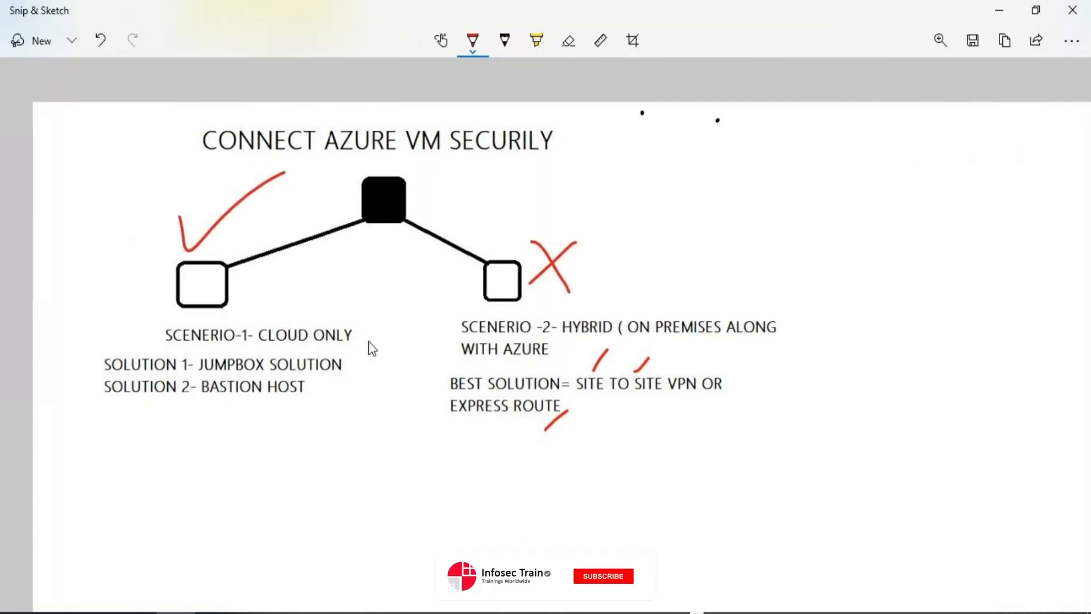